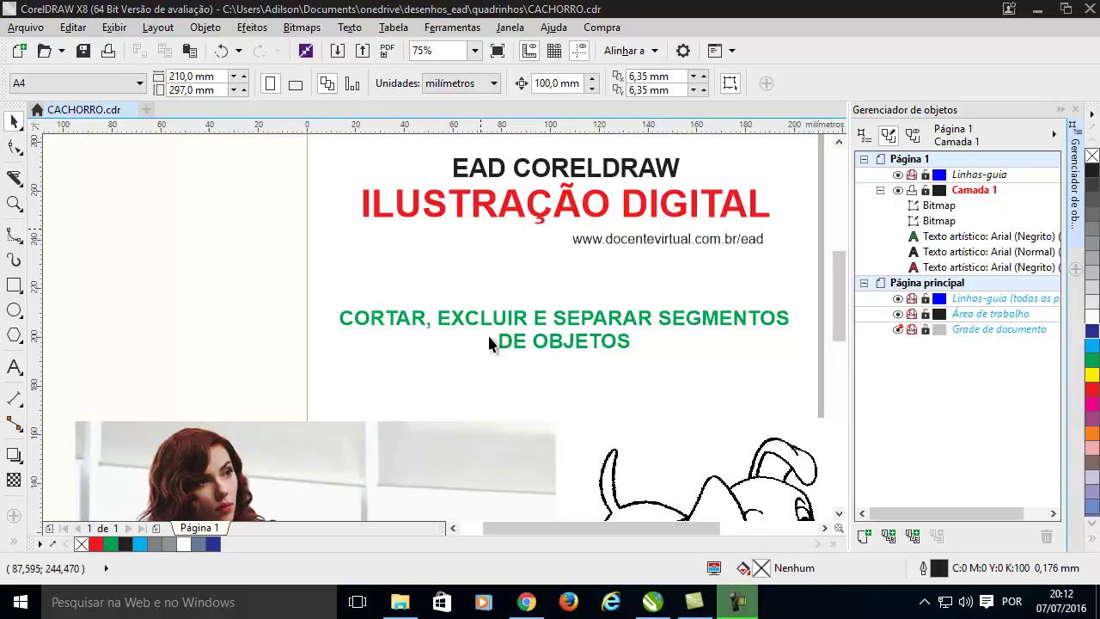
left_click(20, 241)
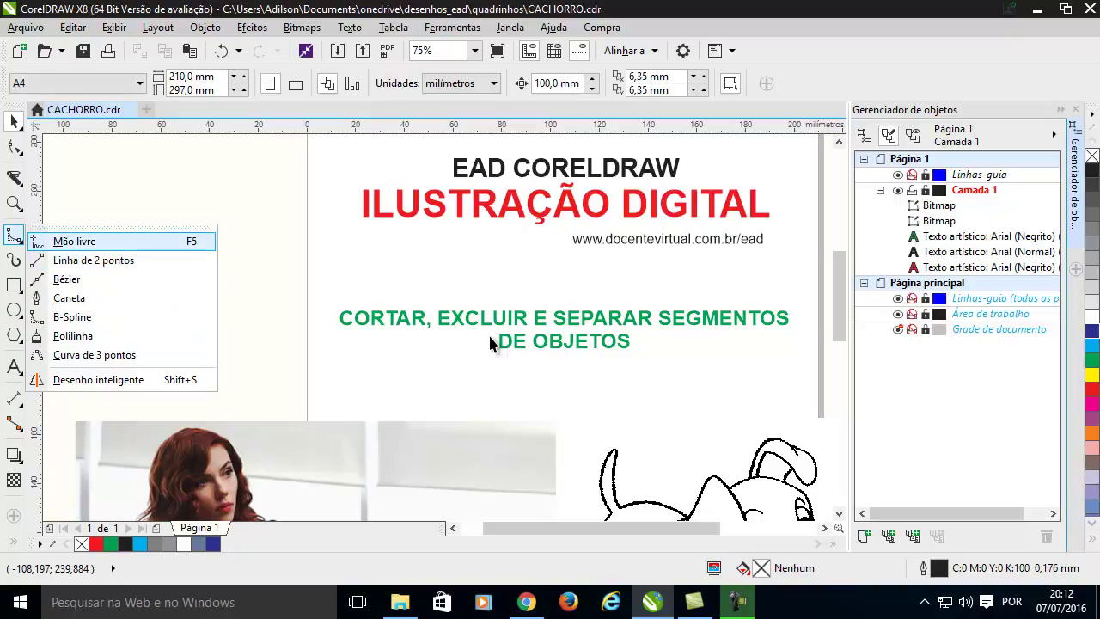
left_click(74, 242)
key("space")
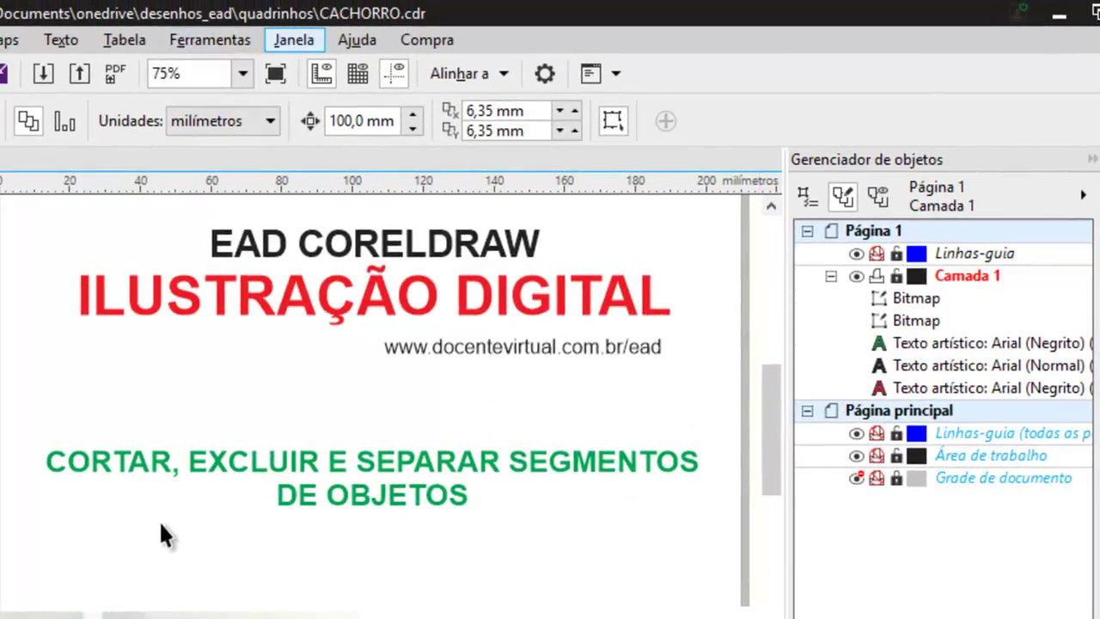
- Find the Object Manager (Gerenciador de objetos) among the available docker windows and expand its collapsed docker
left_click(294, 40)
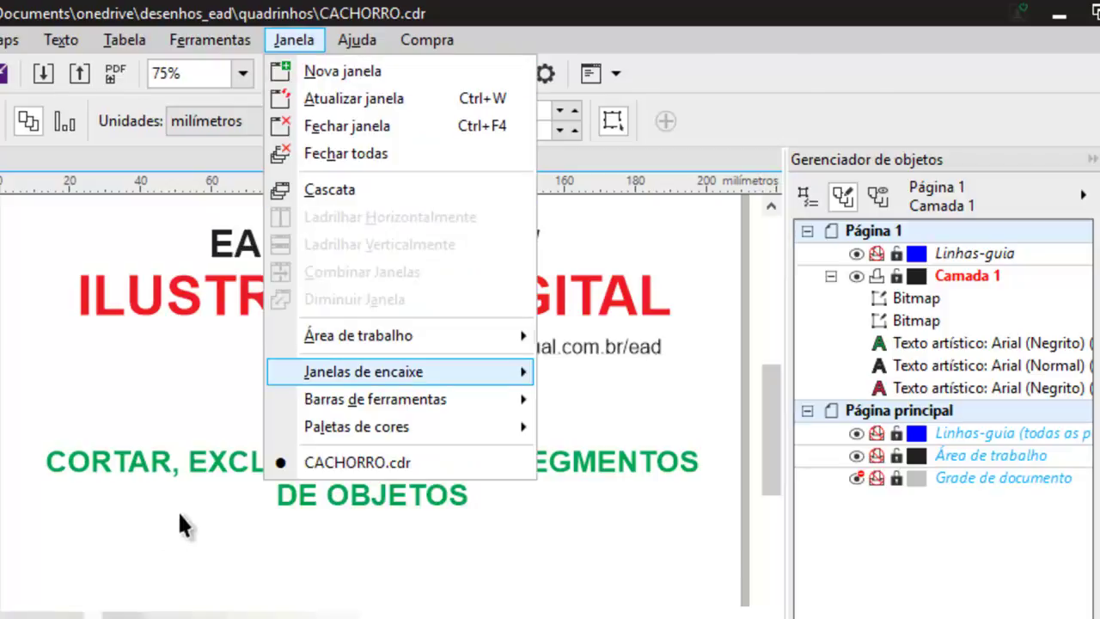
mouse_move(395, 371)
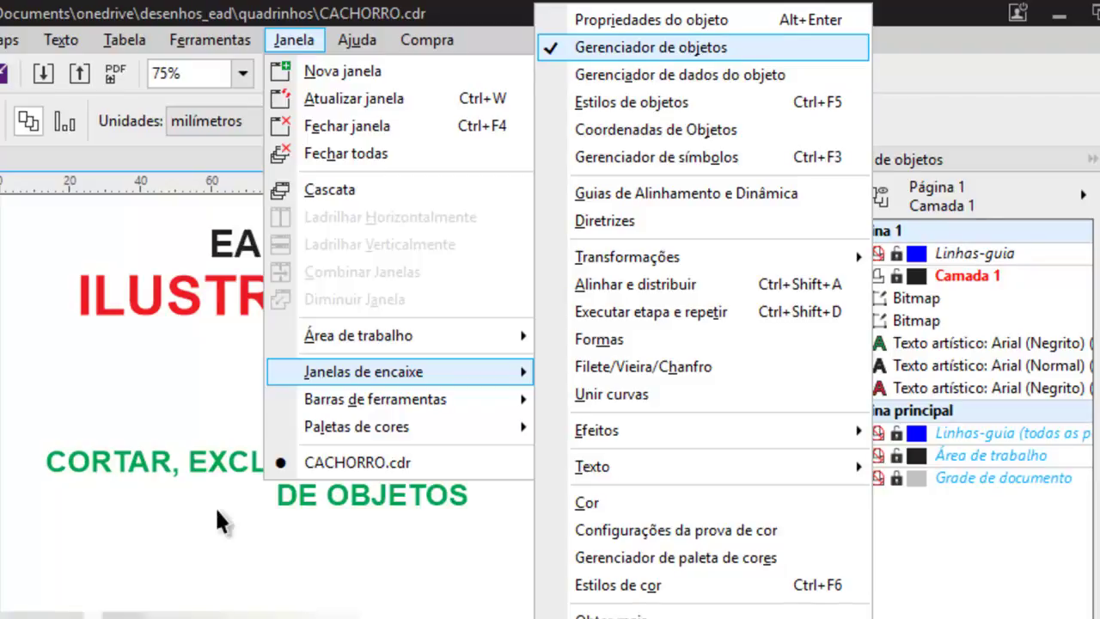
key("Escape")
key("Escape")
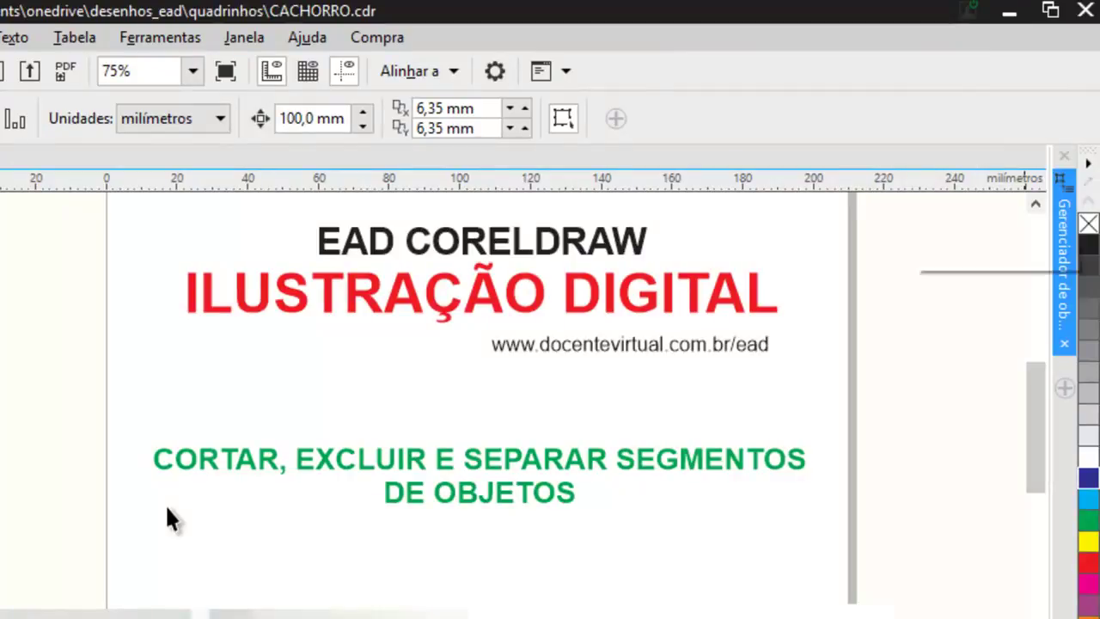
left_click(1063, 223)
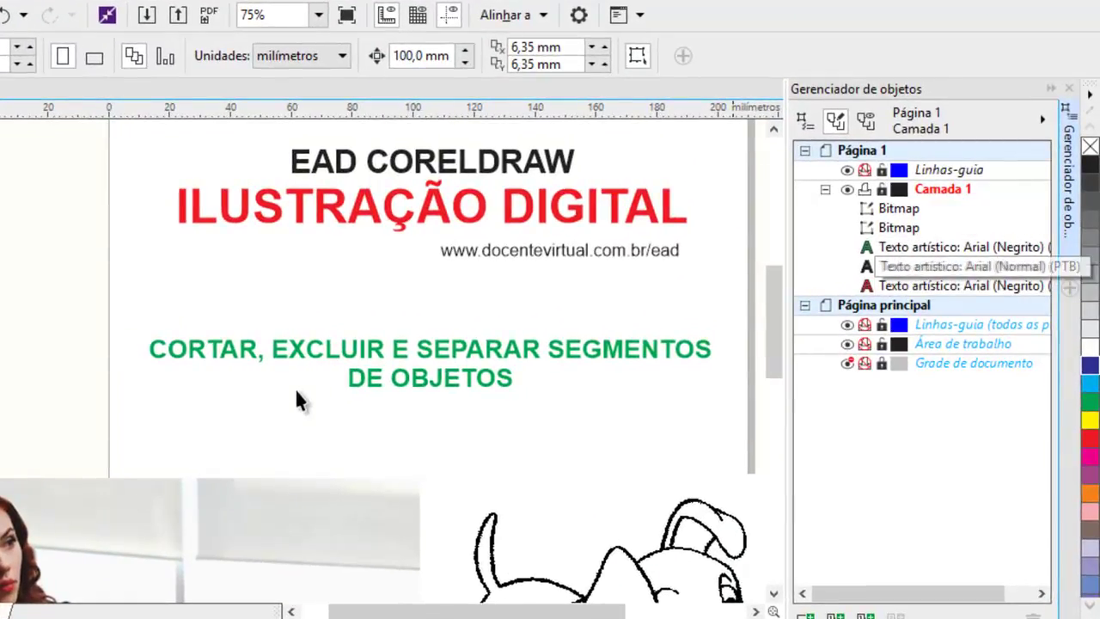
- Select the title, web address, green heading, dog drawing and woman's photo in turn to match each with its Object Manager entry
left_click(954, 285)
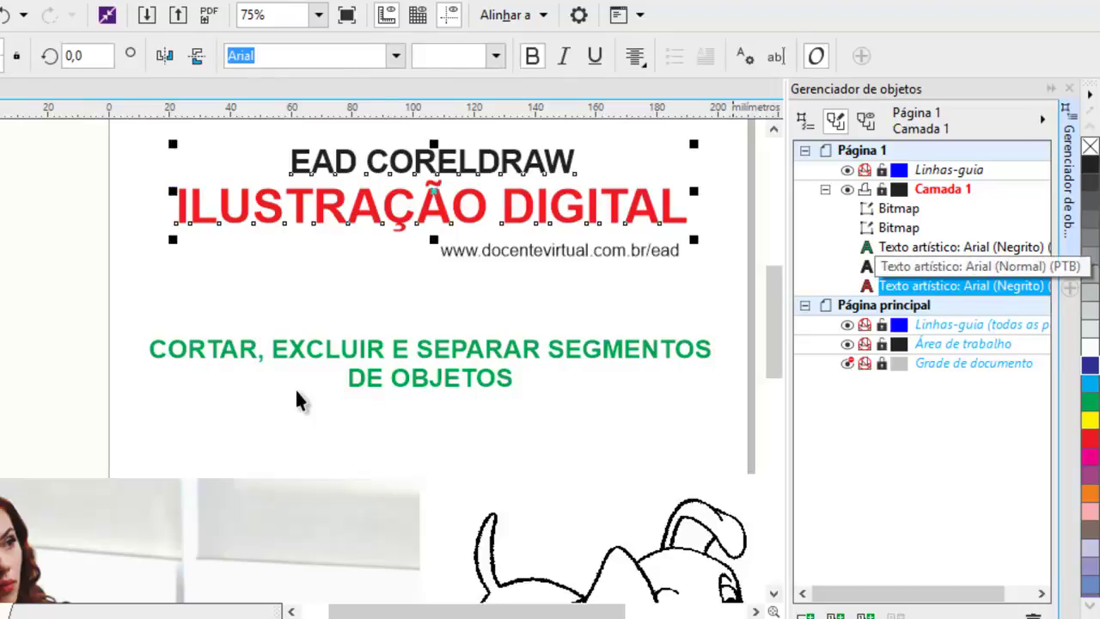
left_click(954, 267)
left_click(953, 247)
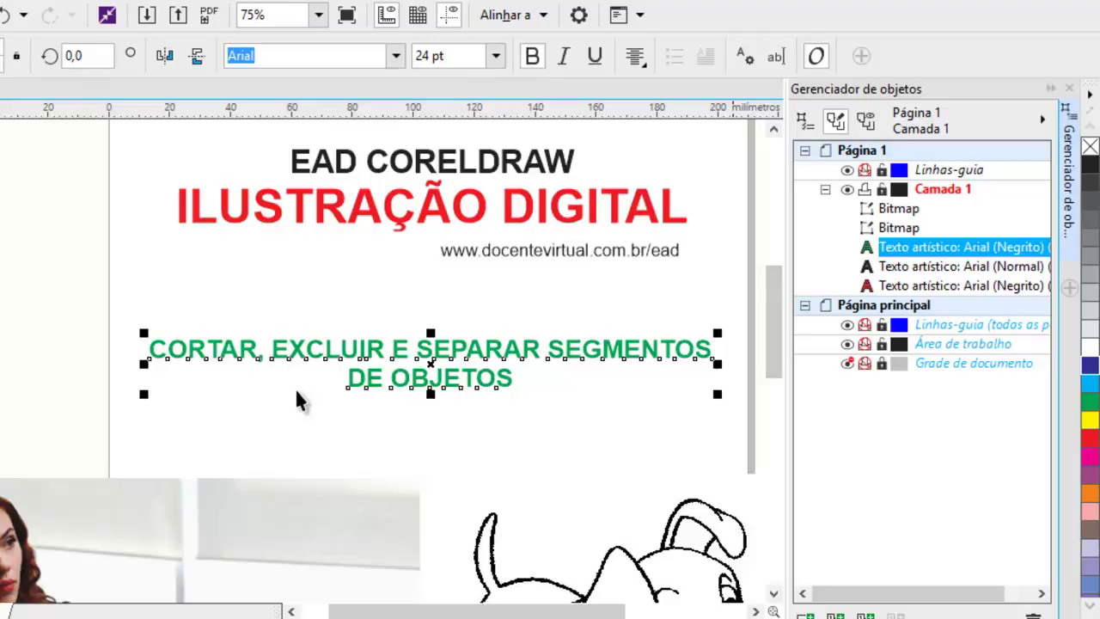
scroll(297, 395, "down", 5)
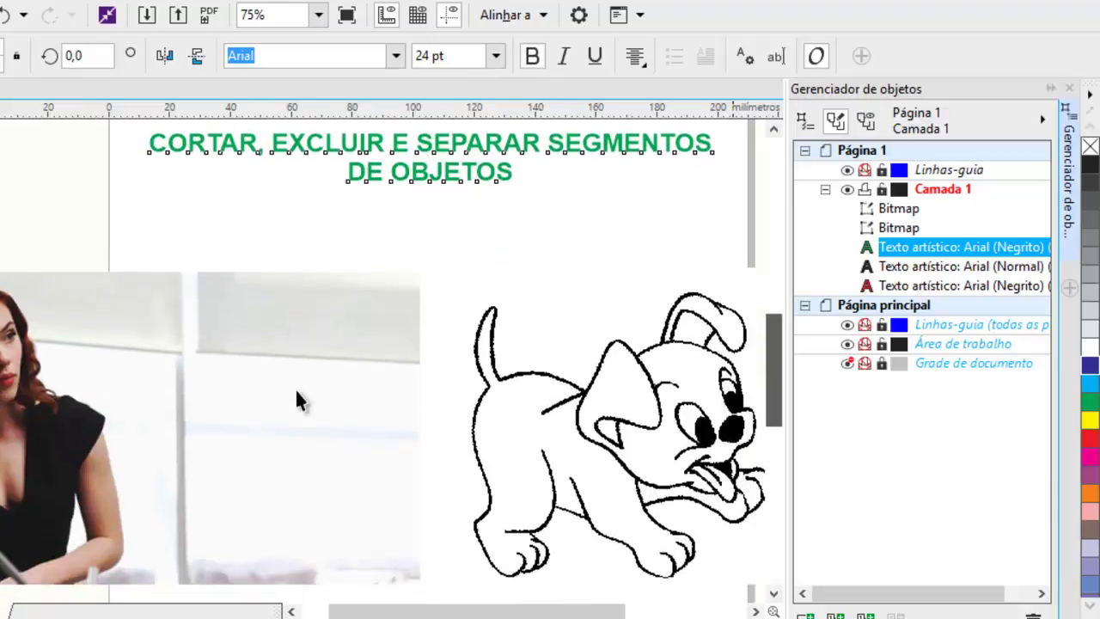
key("Escape")
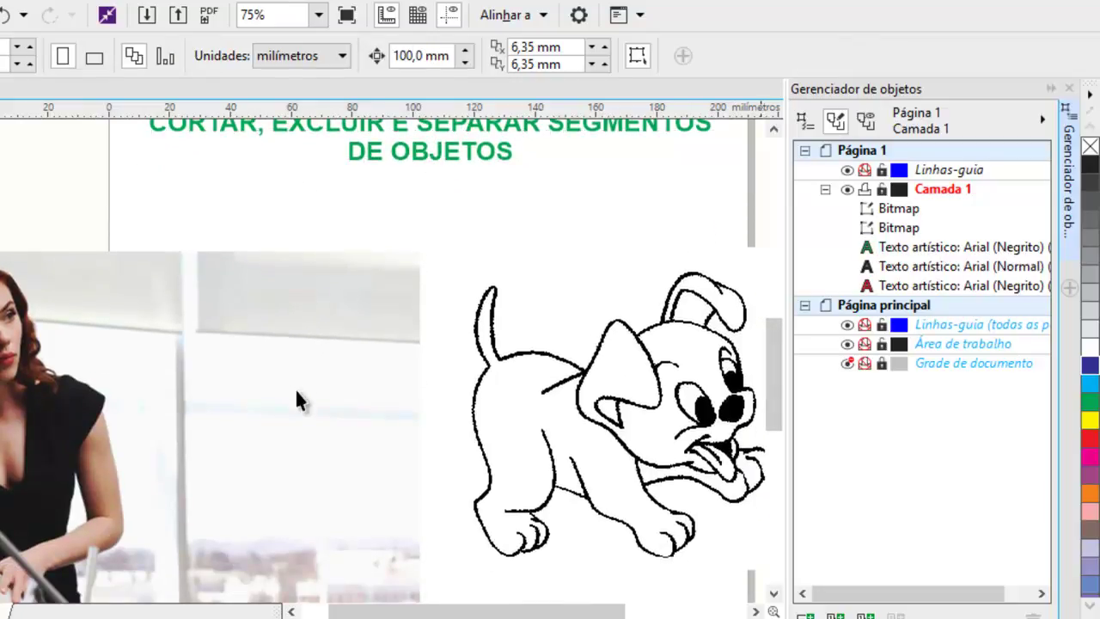
key("Tab")
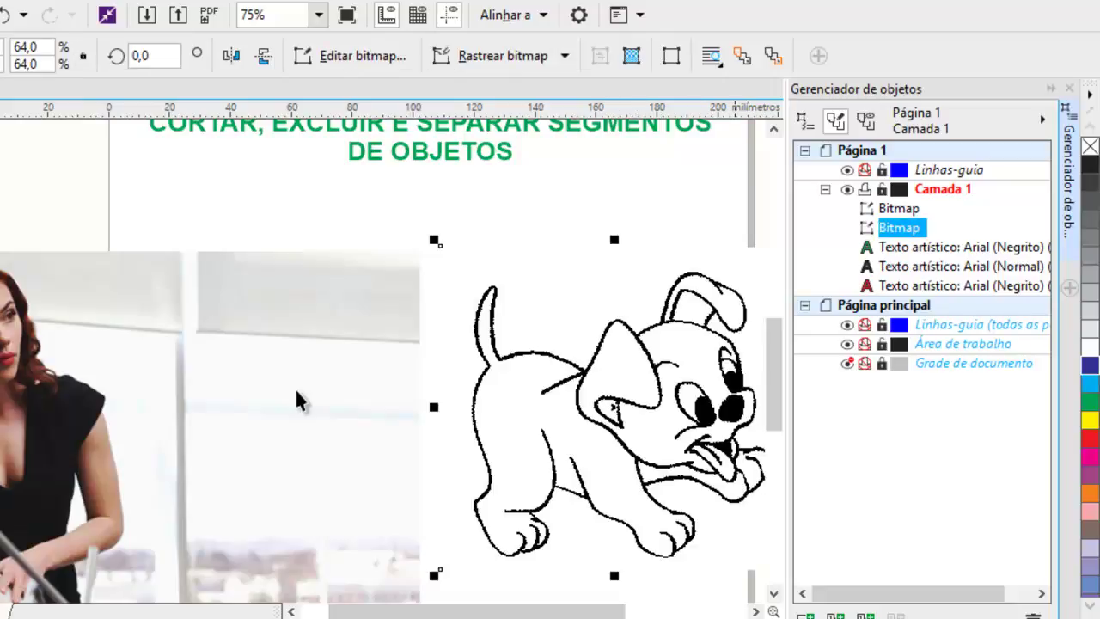
key("Tab")
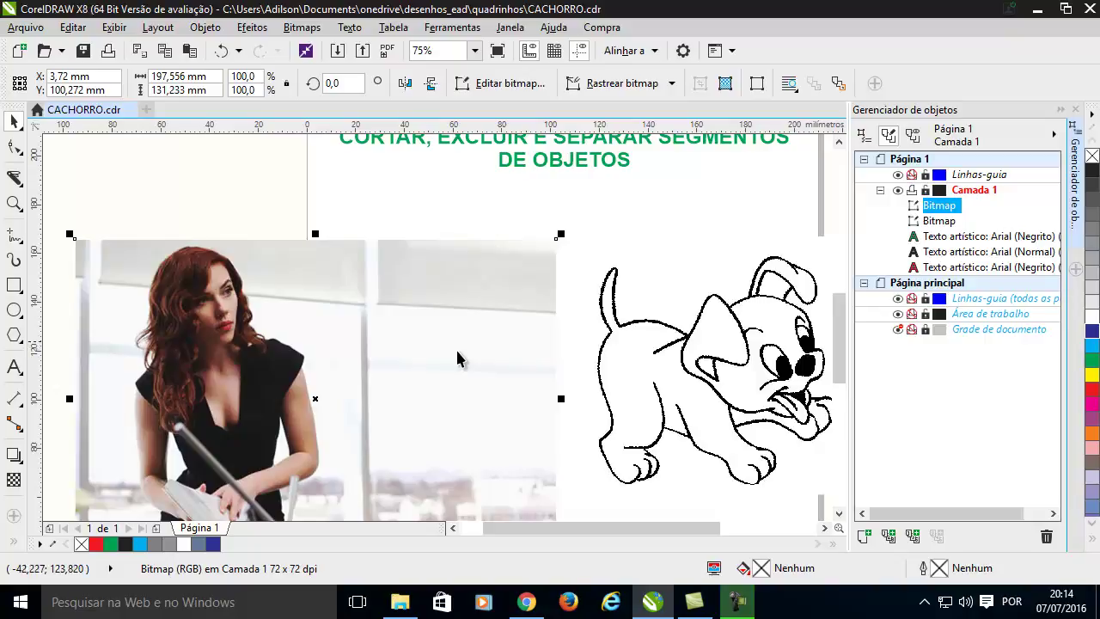
key("Escape")
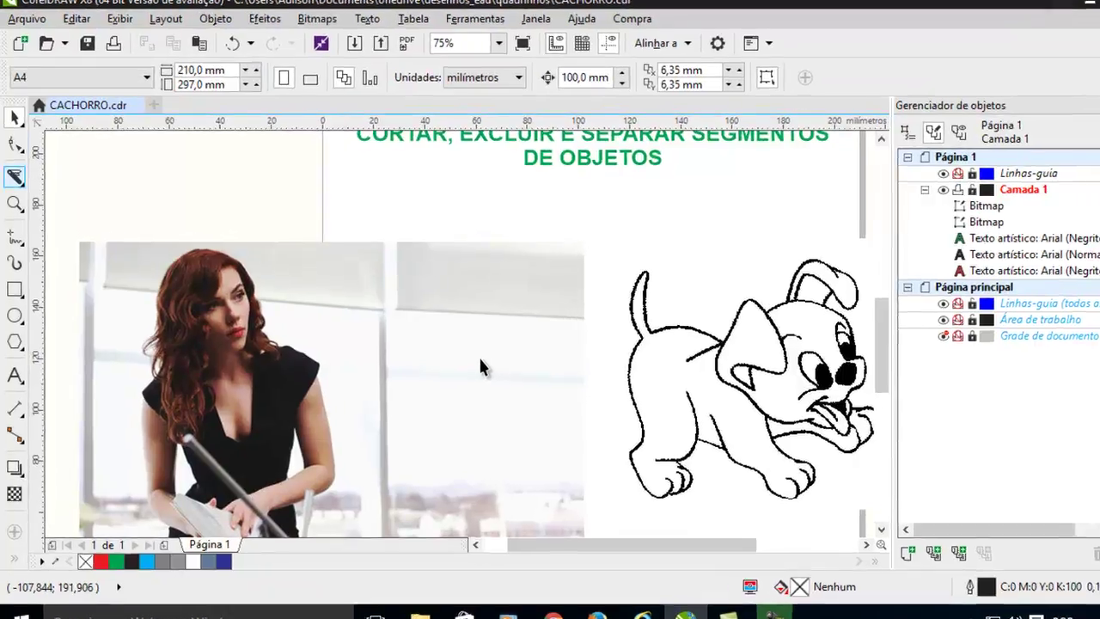
- With nothing selected, draw a Crop tool (Cortar) area about 79 × 59 mm around the woman's head and shoulders in the photo
left_click(20, 184)
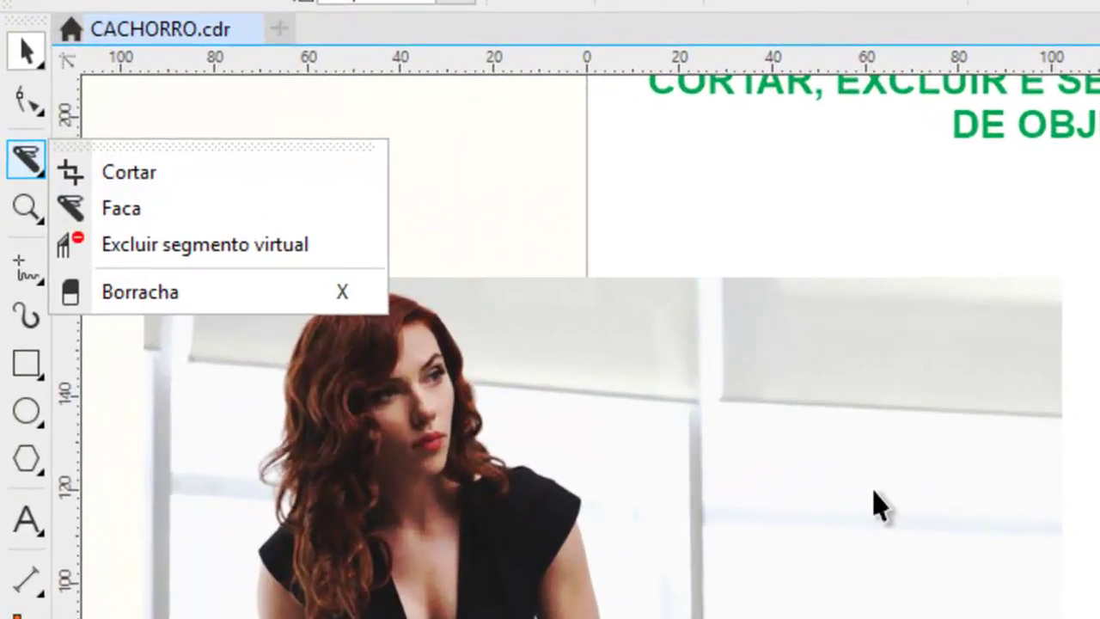
mouse_move(27, 160)
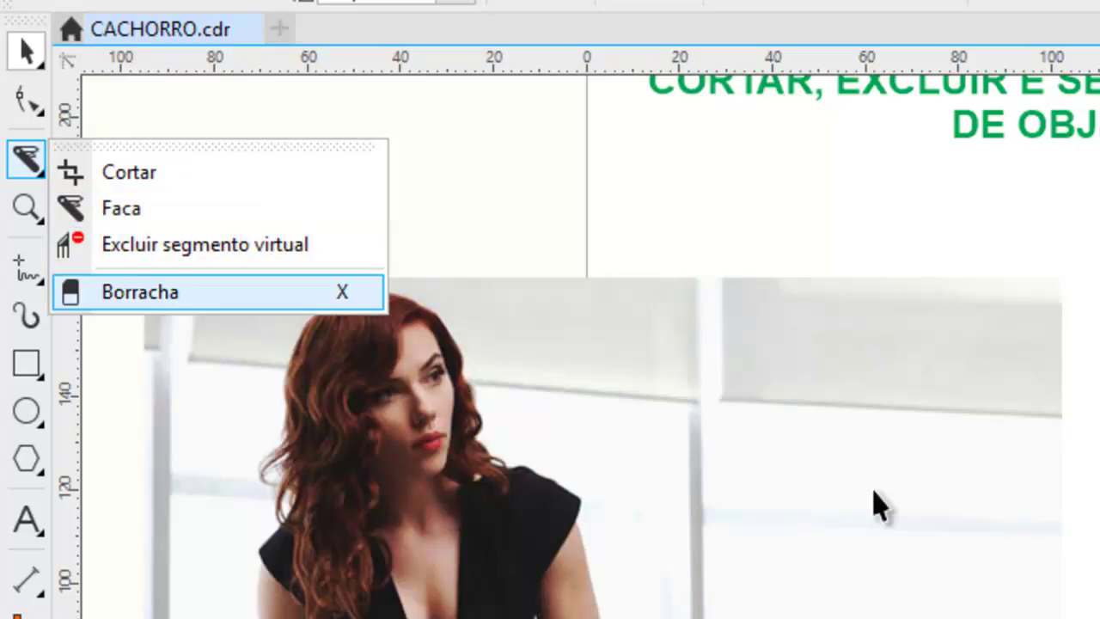
left_click(137, 176)
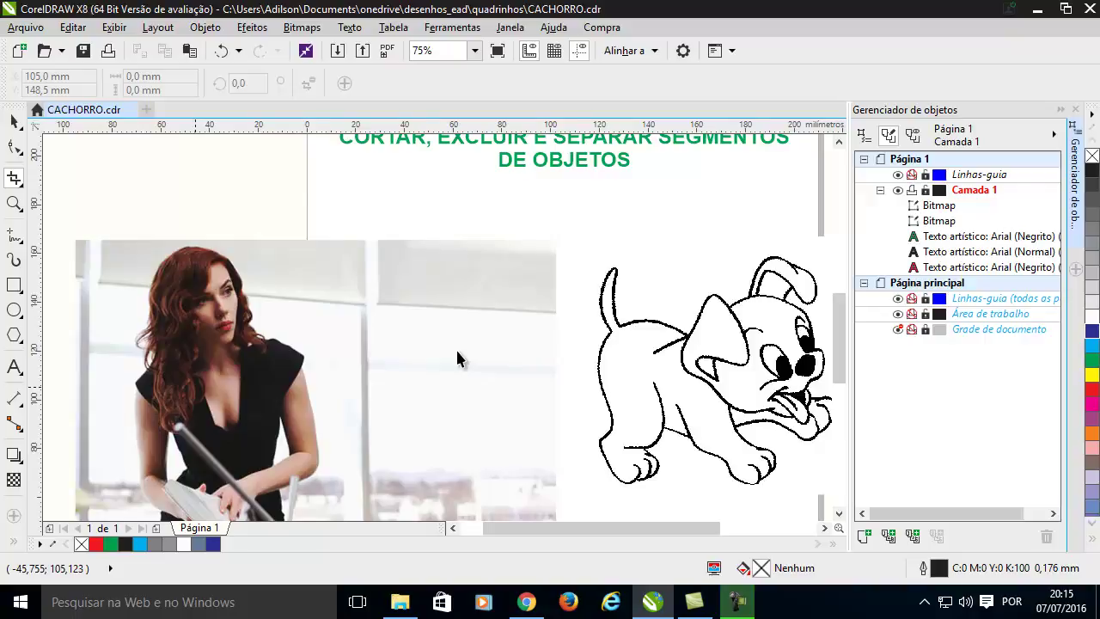
scroll(195, 386, "down", 1)
scroll(154, 387, "up", 1)
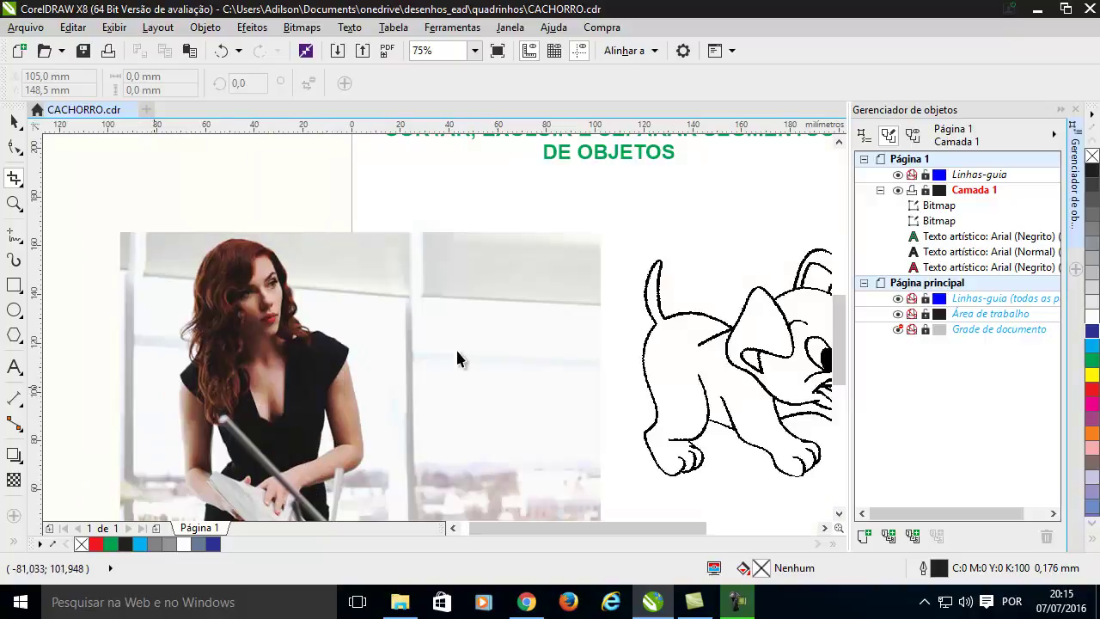
scroll(457, 360, "up", 1)
scroll(458, 359, "down", 1)
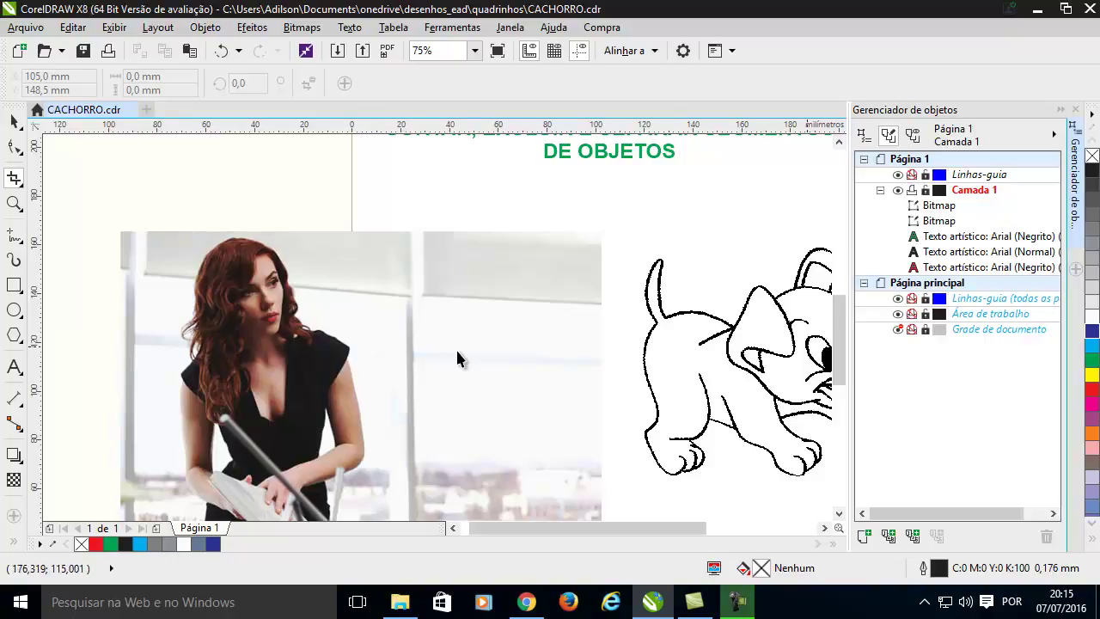
scroll(457, 359, "down", 2)
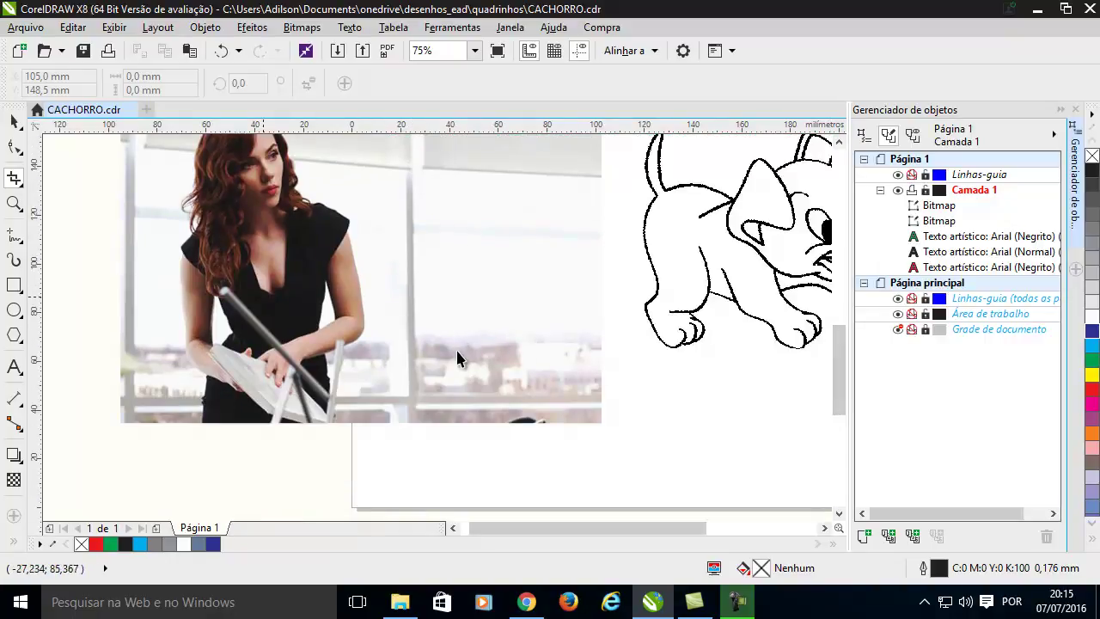
scroll(457, 359, "up", 1)
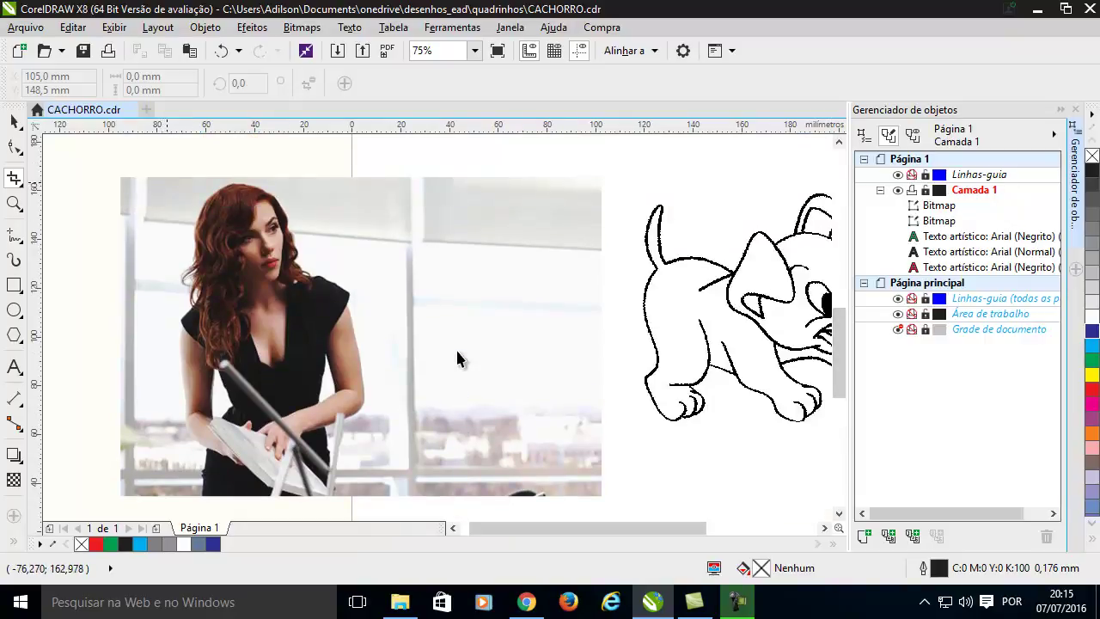
mouse_move(166, 182)
left_mouse_down()
mouse_move(234, 247)
mouse_move(360, 330)
left_mouse_up()
scroll(248, 229, "up", 1)
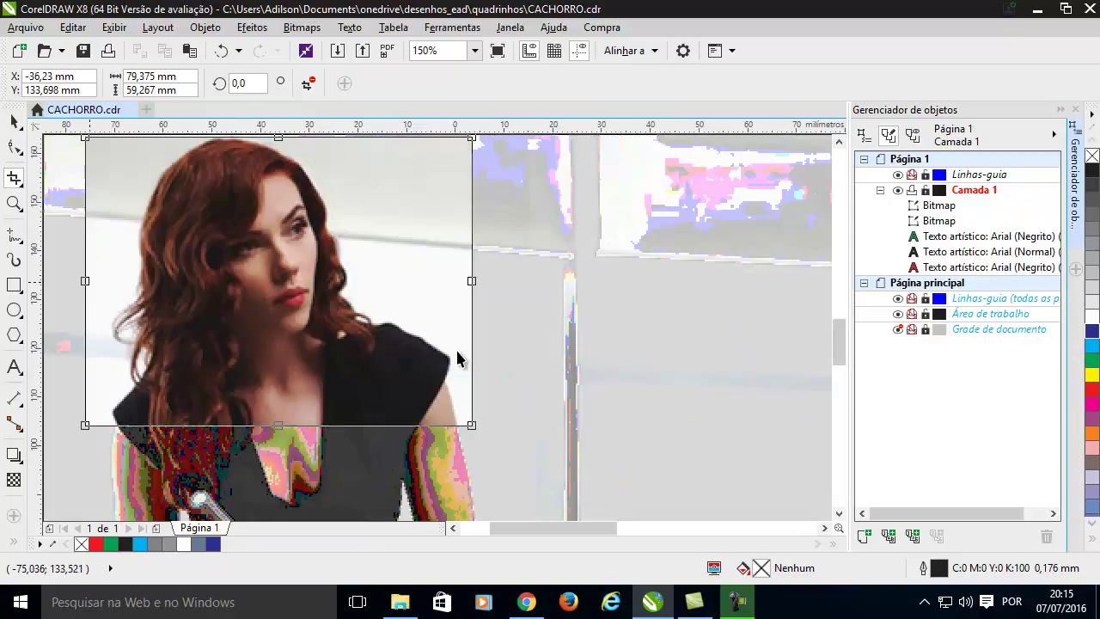
- Apply the crop with its area adjusted to about 74 × 60.5 mm around the head and shoulders, and undo it
left_click_drag(88, 279, 100, 291)
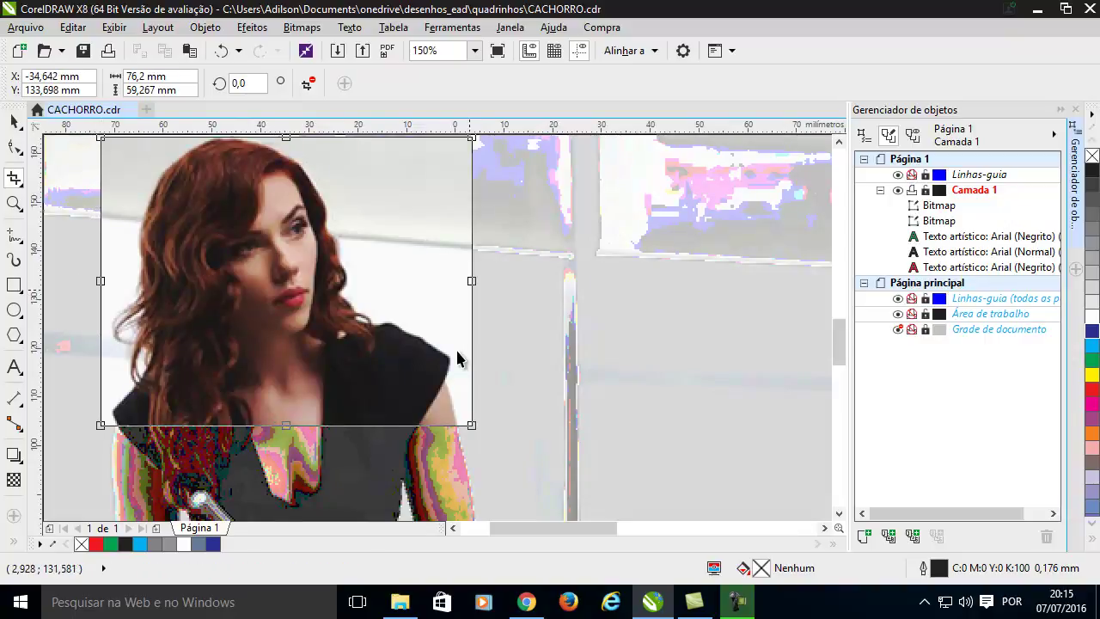
left_click_drag(469, 279, 463, 280)
scroll(458, 359, "up", 2)
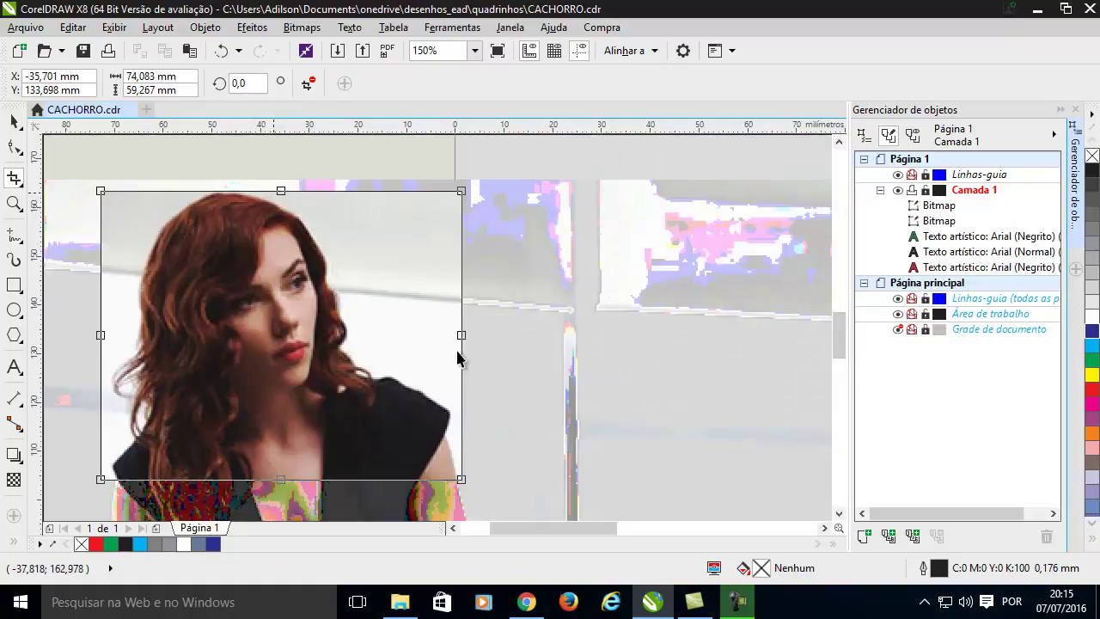
left_click_drag(282, 191, 277, 187)
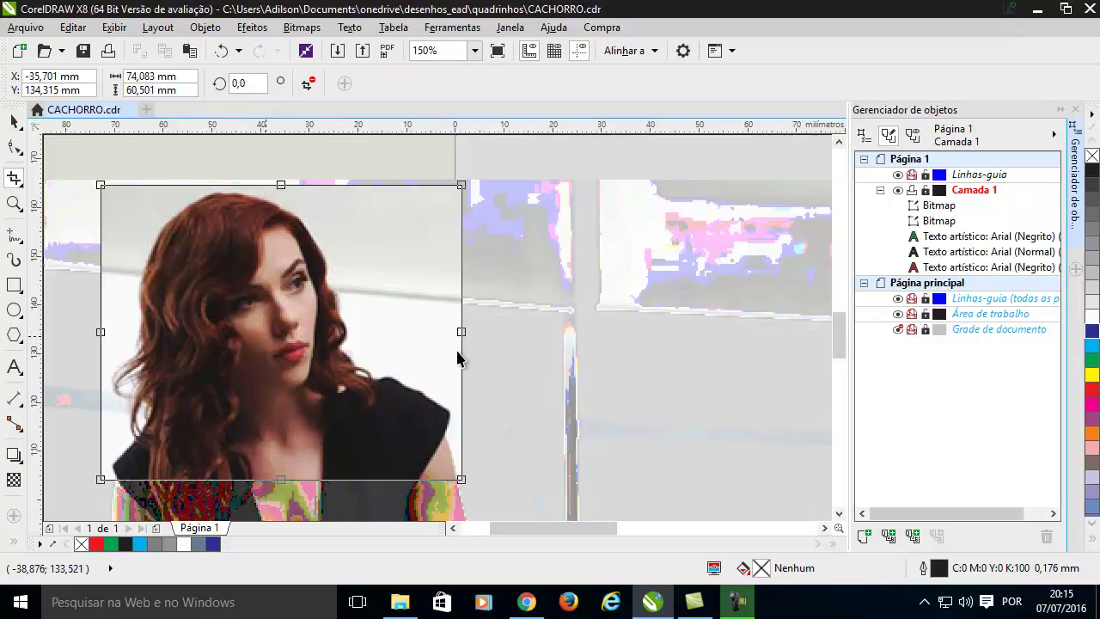
scroll(457, 359, "down", 2)
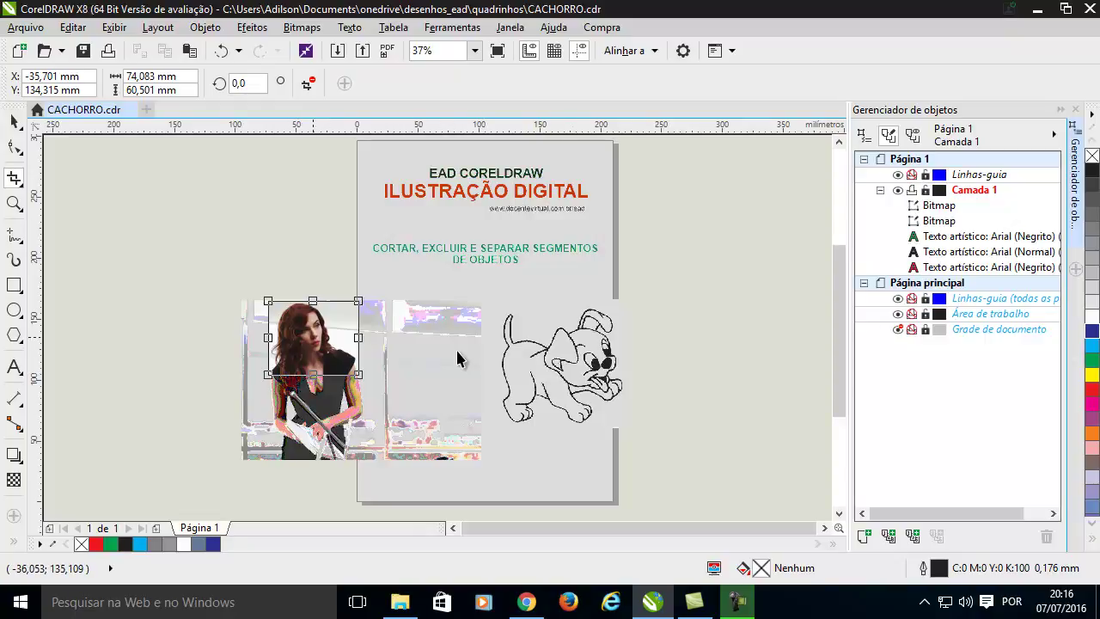
key("Return")
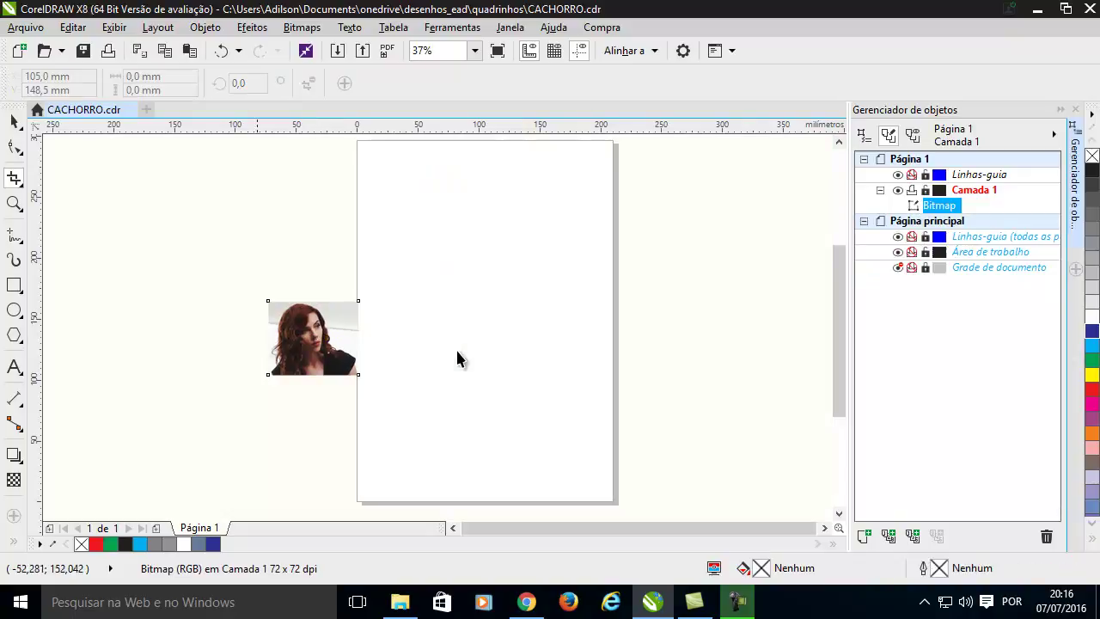
key("ctrl+z")
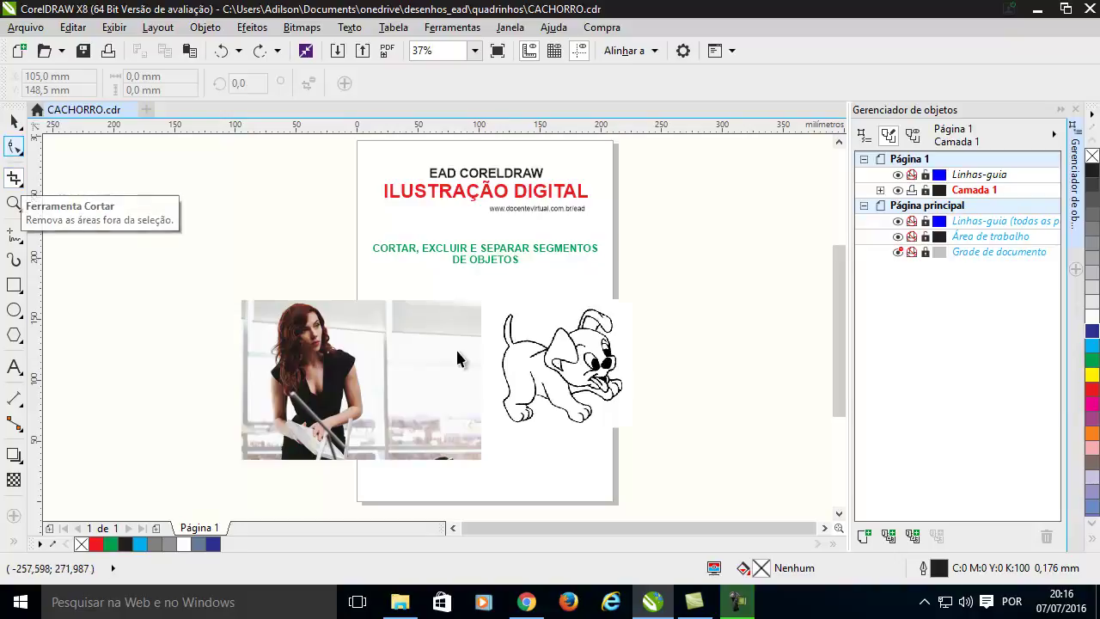
- Select only the woman's photo and activate the Crop tool (Cortar) for it
key("space")
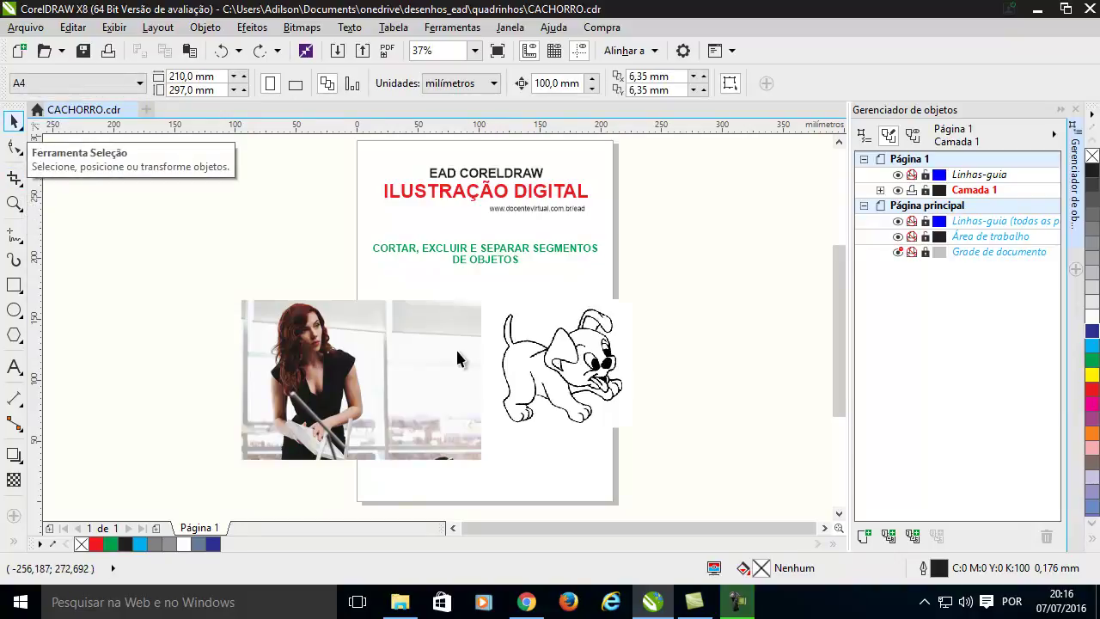
left_click(458, 359)
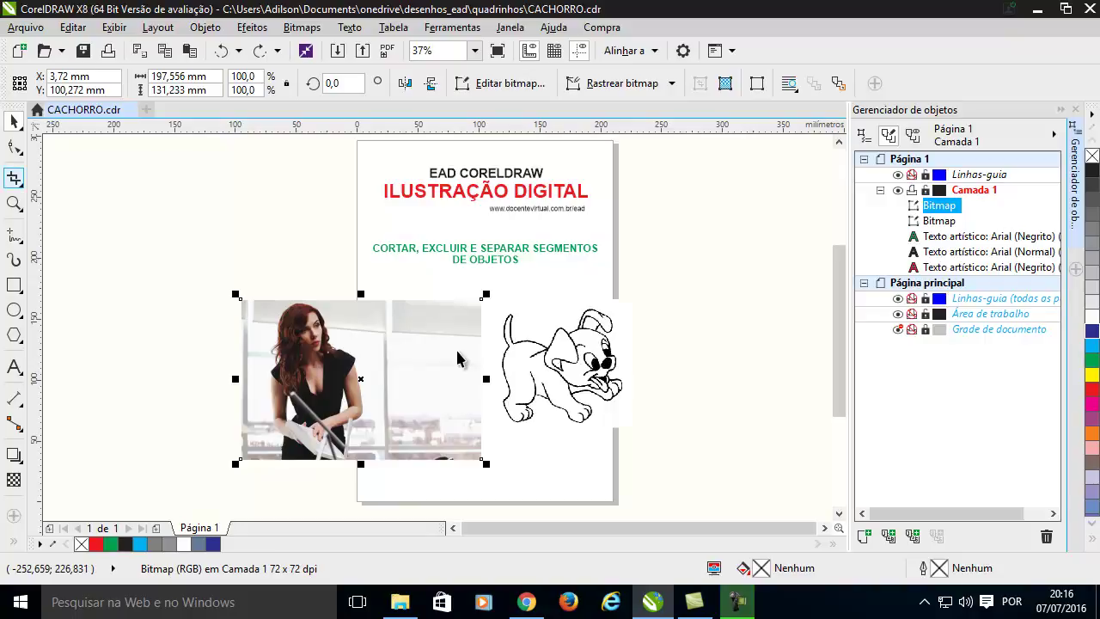
left_click(14, 177)
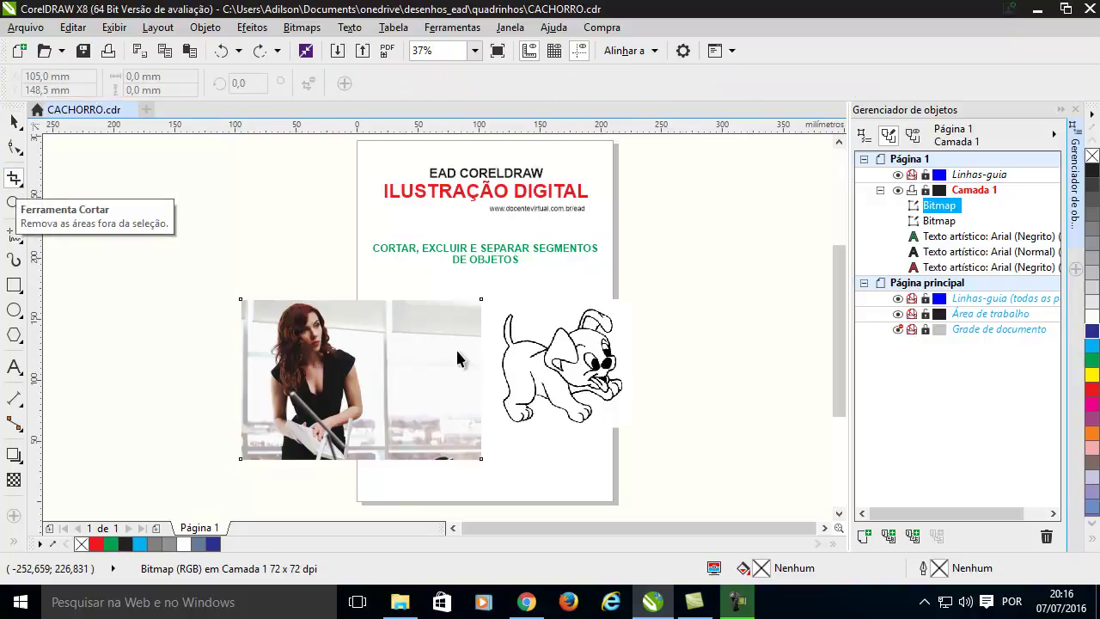
- Examine the snapping at the photo's corner and check which snap-to (Alinhar a) options are enabled
scroll(458, 359, "up", 4)
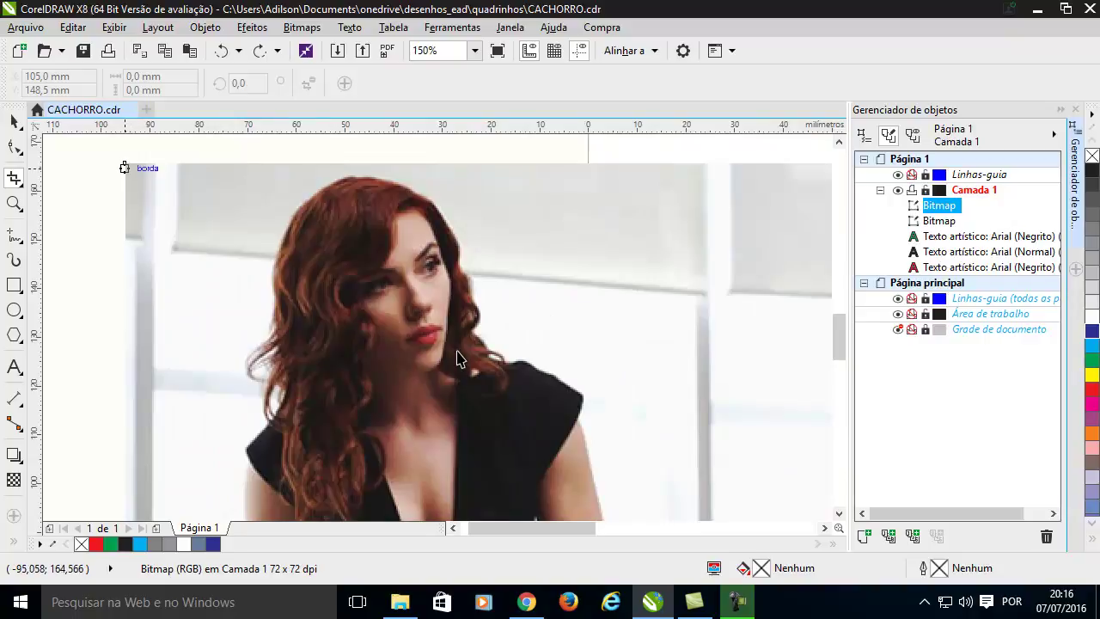
scroll(458, 360, "down", 4)
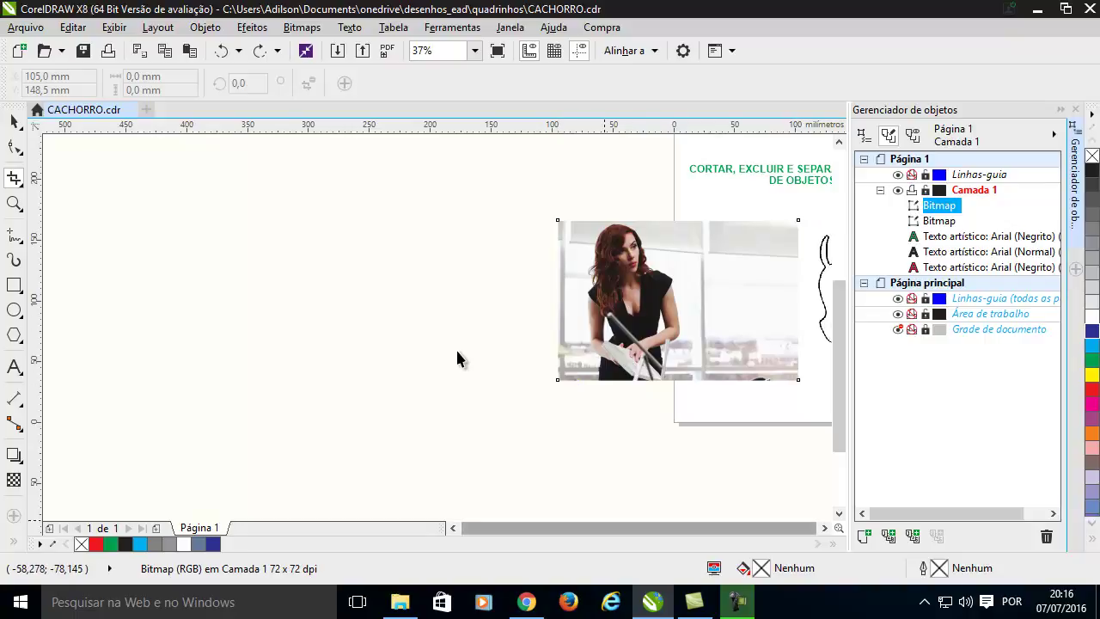
scroll(458, 359, "right", 2)
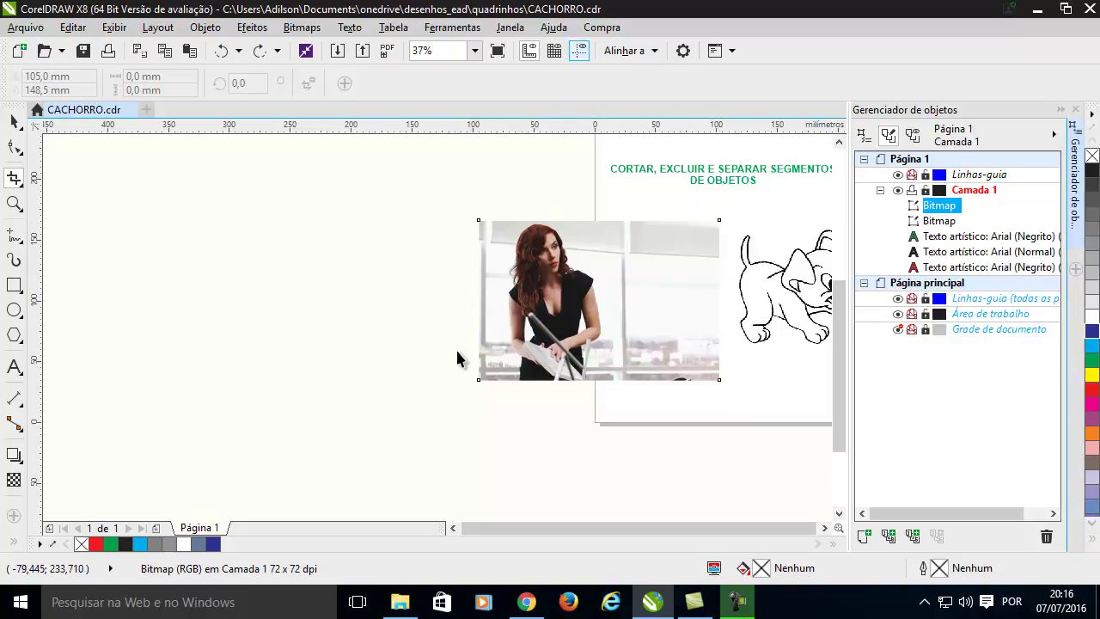
left_click(634, 51)
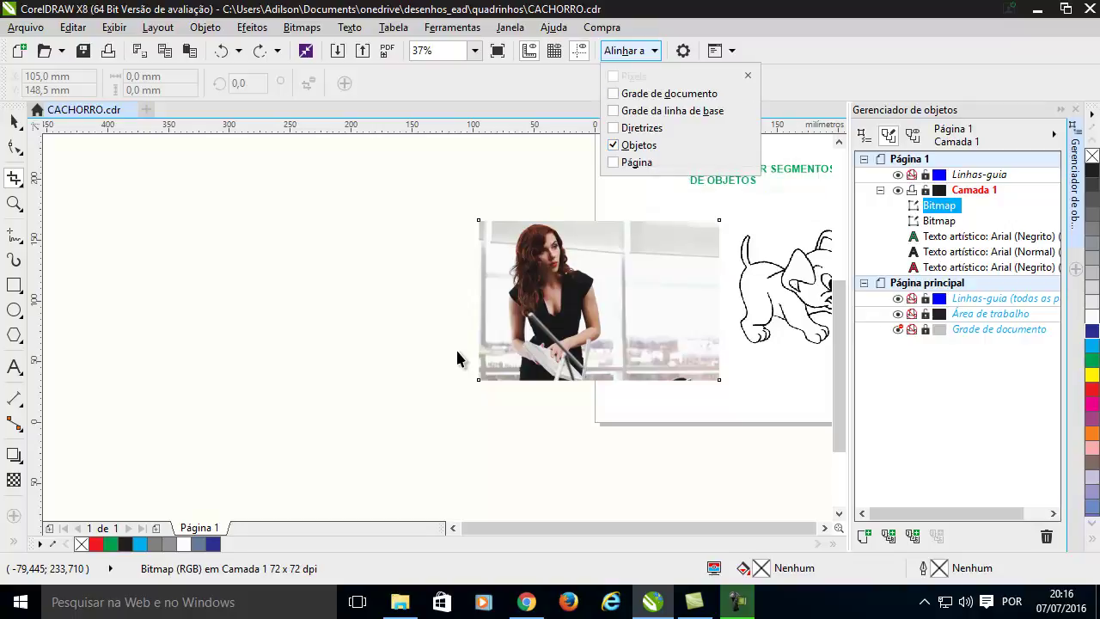
left_click(634, 51)
scroll(555, 250, "up", 2)
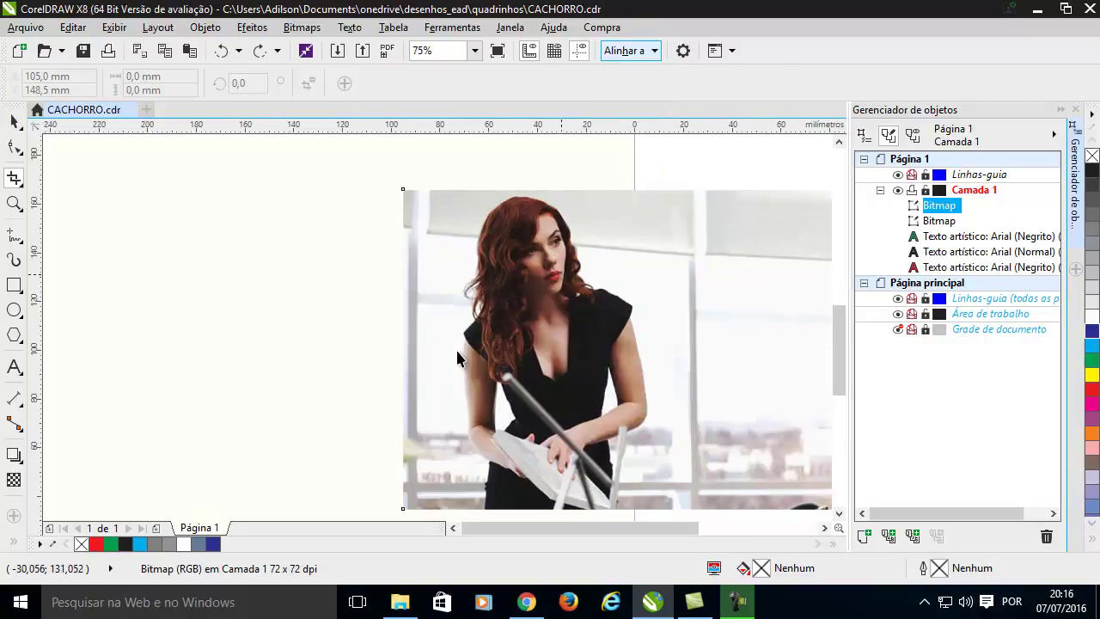
- Crop the selected photo to an area about 73 × 64 mm around the woman's head and shoulders
mouse_move(455, 196)
left_mouse_down()
mouse_move(574, 271)
mouse_move(644, 348)
left_mouse_up()
scroll(526, 209, "up", 2)
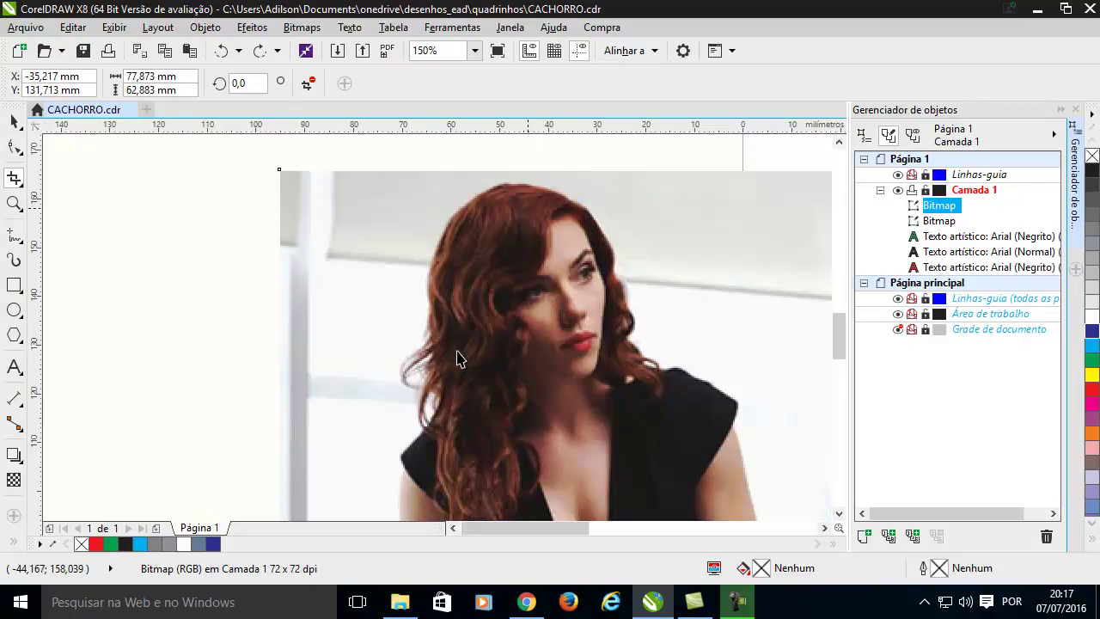
left_click_drag(568, 183, 558, 176)
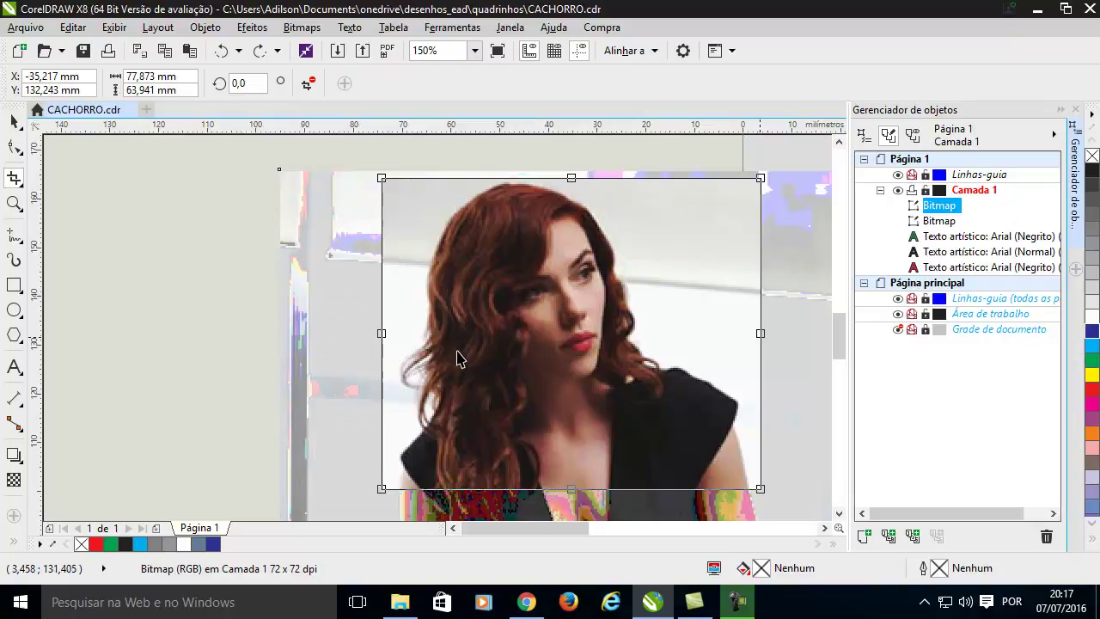
left_click_drag(759, 333, 749, 332)
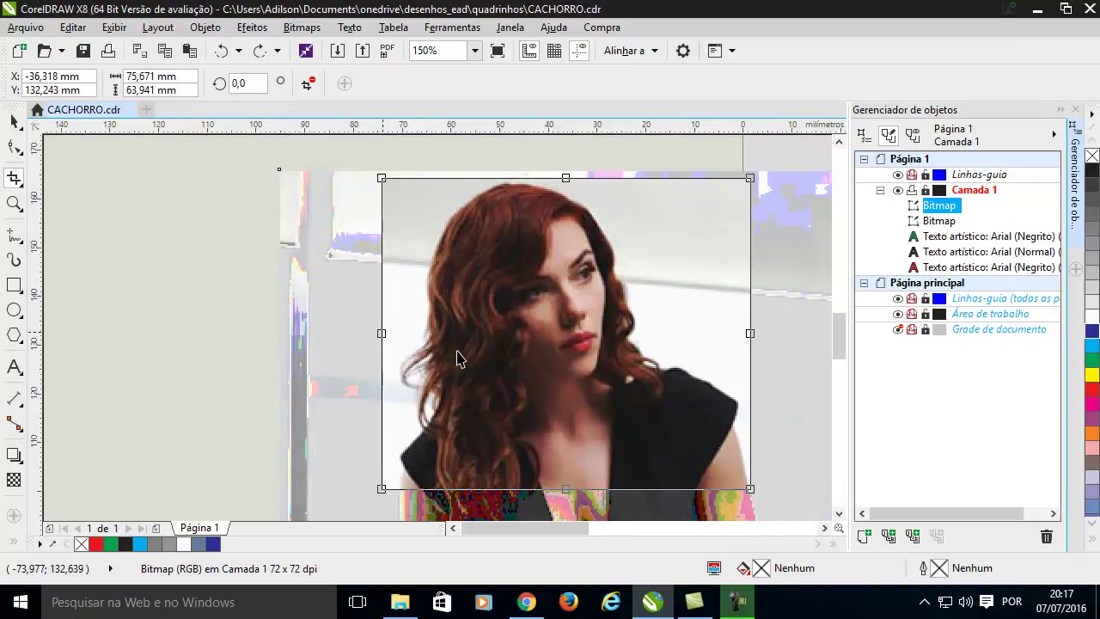
left_click_drag(382, 332, 393, 329)
scroll(568, 379, "down", 2)
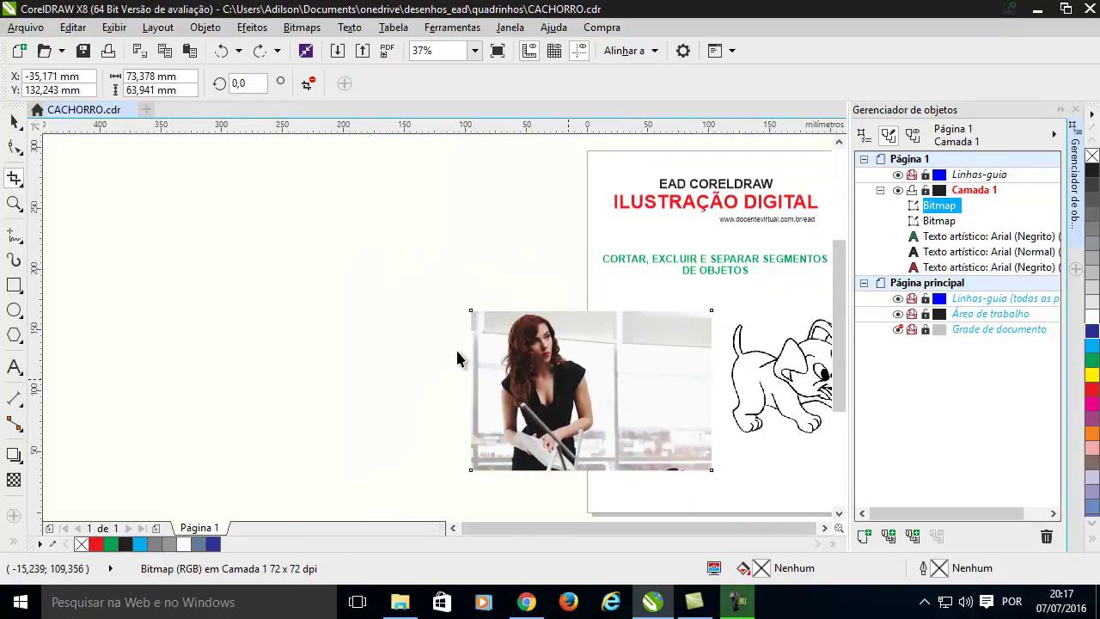
key("Return")
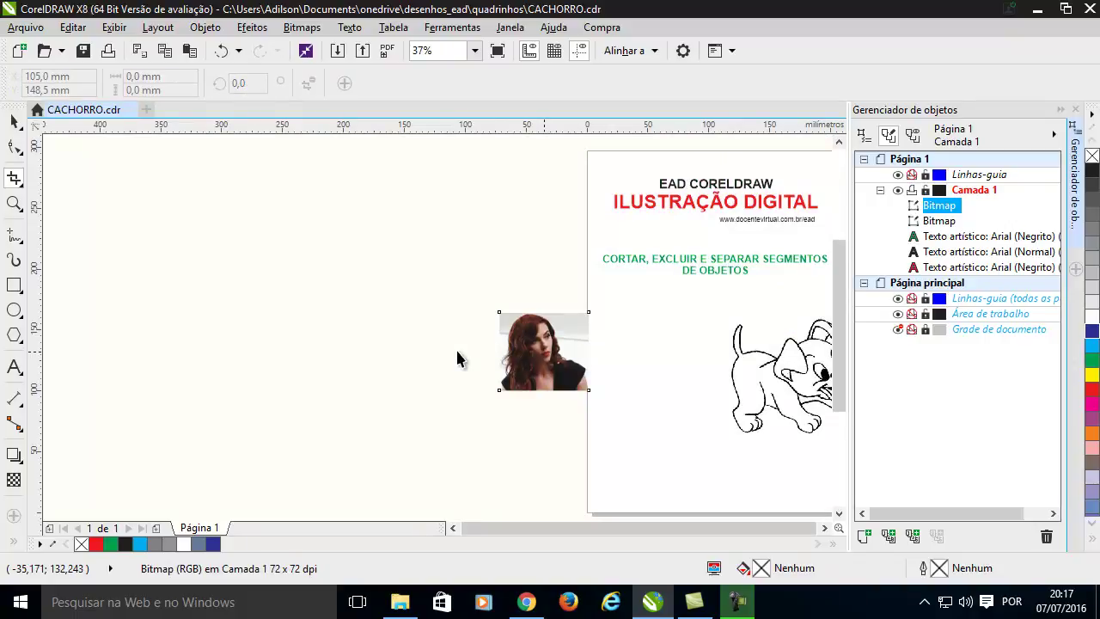
key("space")
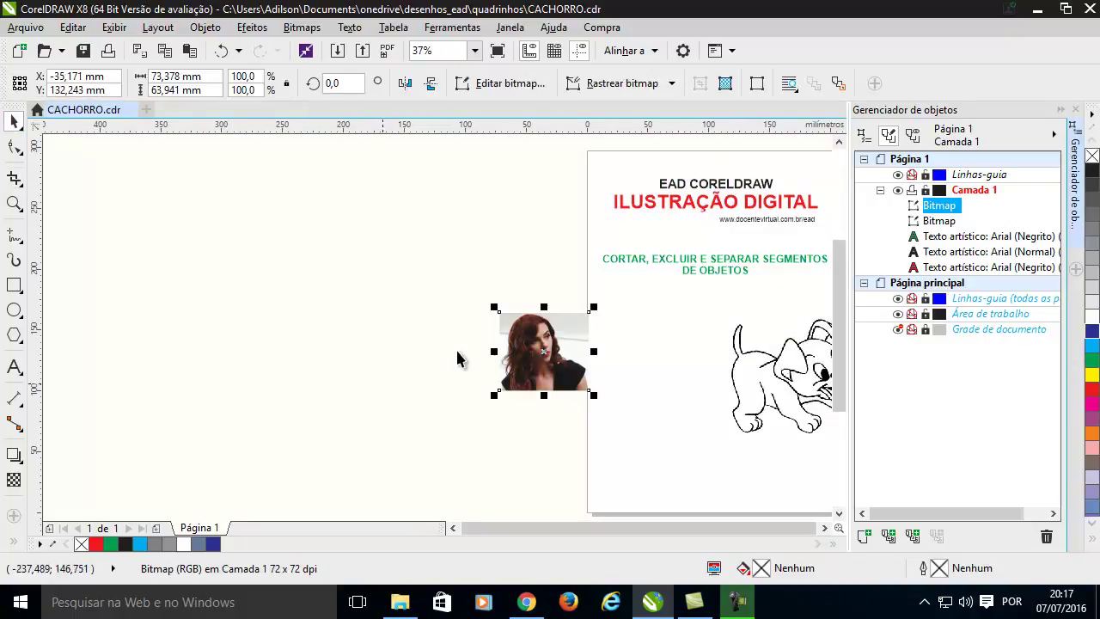
- Move the puppy drawing slightly toward the photo, undo that move and the photo crop, and deselect everything
left_click(824, 527)
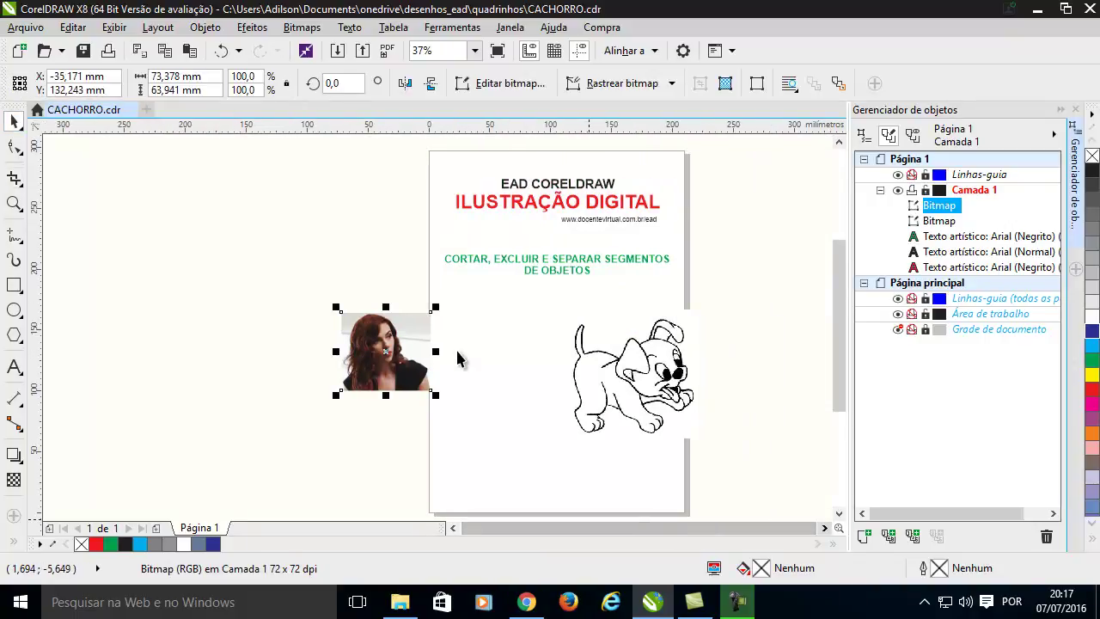
left_click_drag(603, 398, 583, 396)
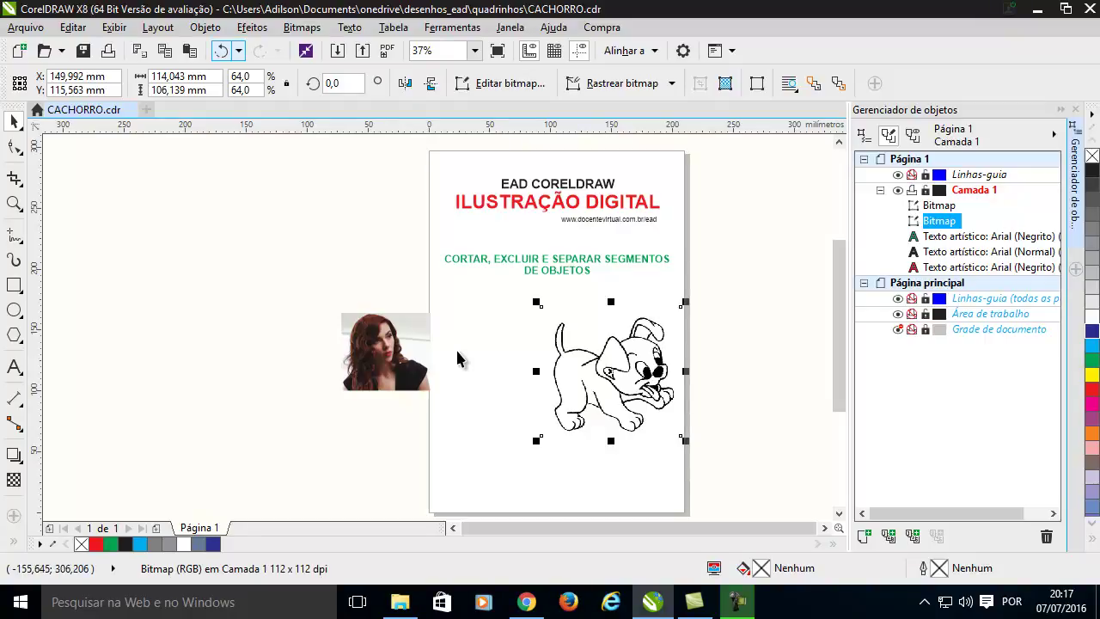
left_click(221, 51)
key("ctrl+z")
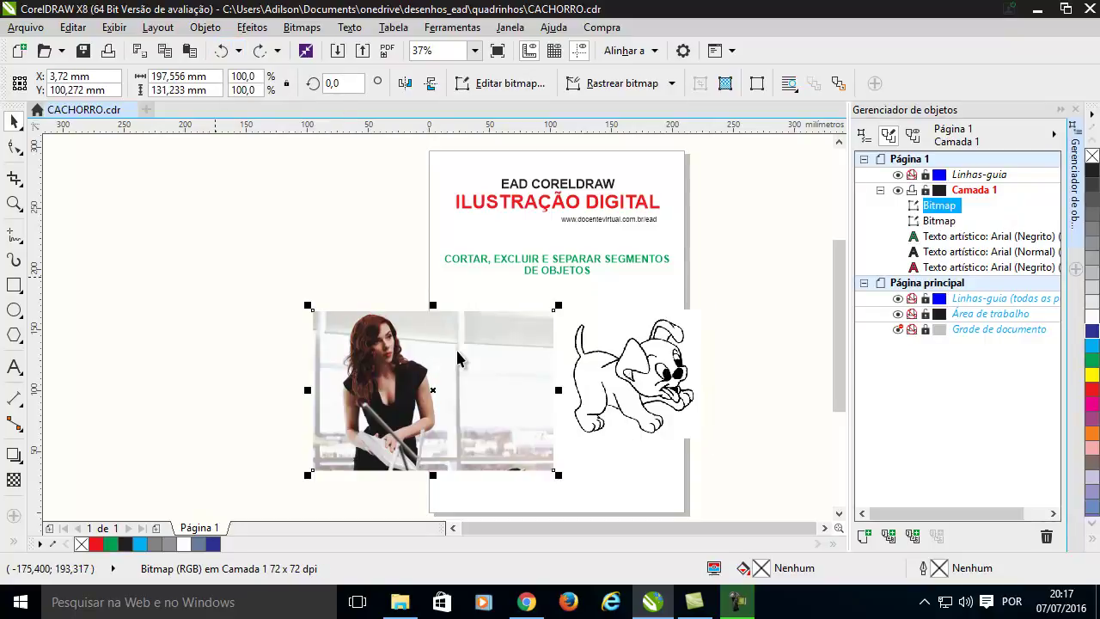
key("Escape")
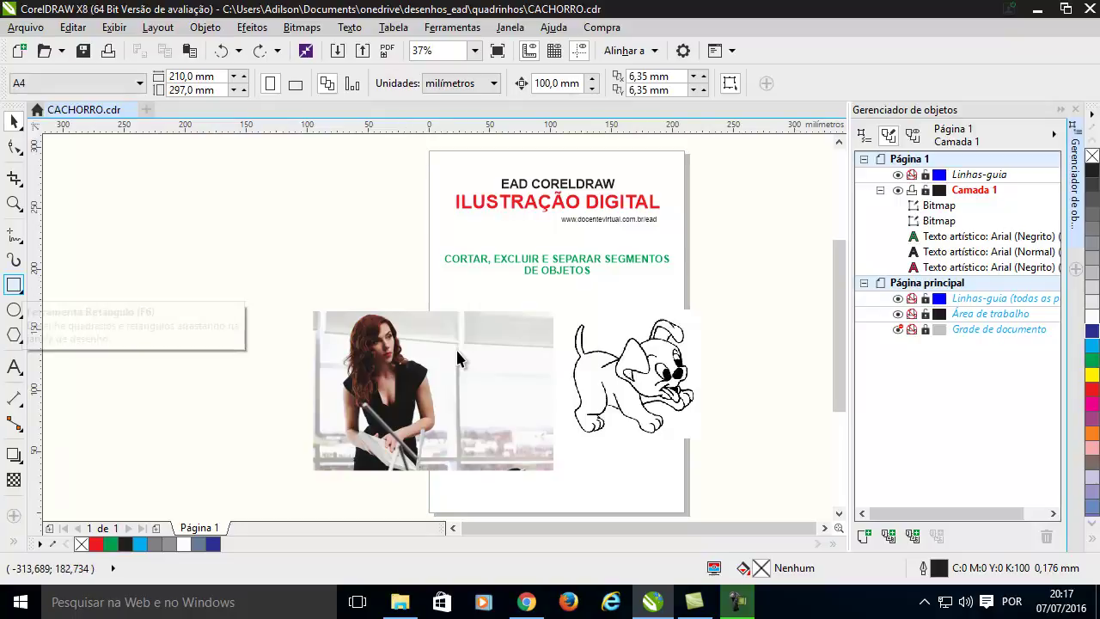
- Draw a rectangle about 68 × 62 mm above the woman's photo, outside the page, and fill it with green
left_click(14, 284)
left_click_drag(325, 207, 408, 282)
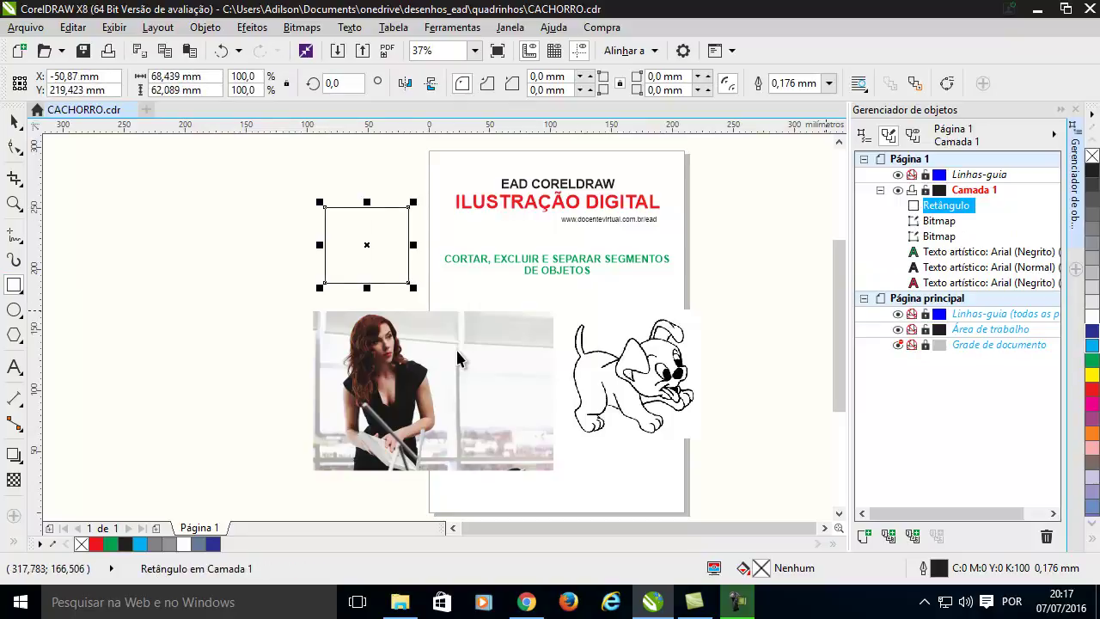
left_click(1092, 359)
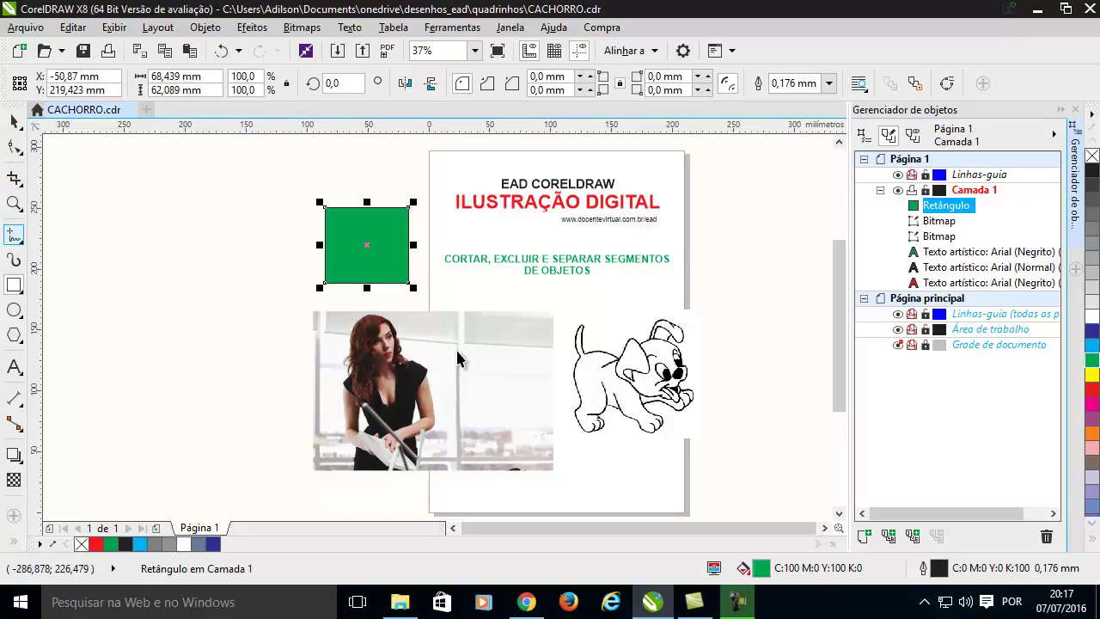
- Crop the green rectangle to its lower-right part with an area about 42 × 35 mm, and delete the remaining piece
left_click(14, 178)
scroll(386, 255, "up", 1)
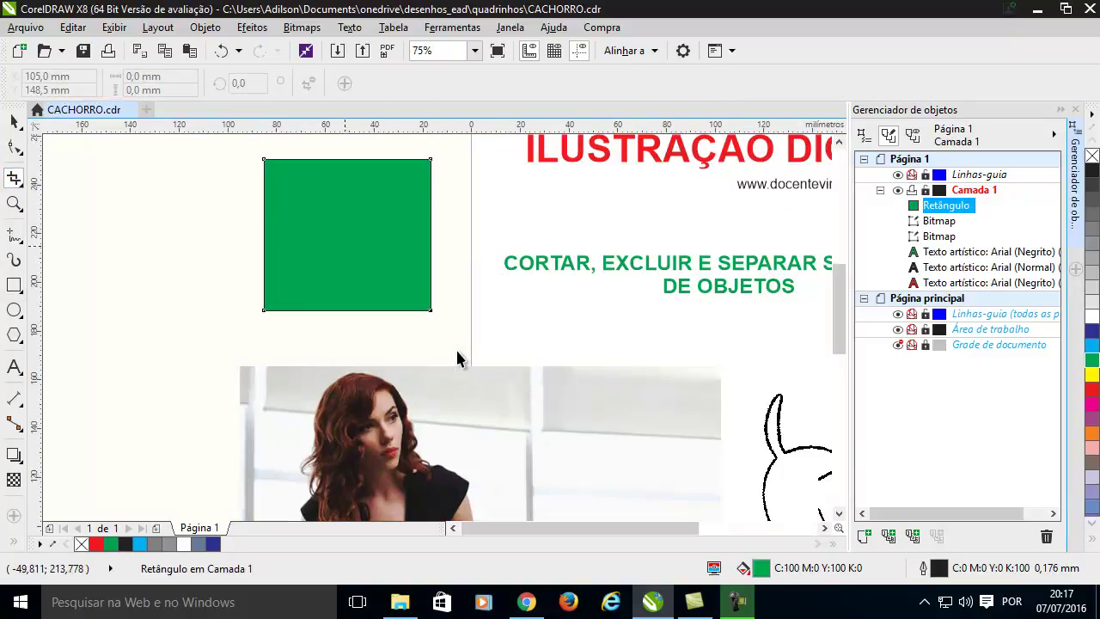
left_click_drag(337, 232, 440, 316)
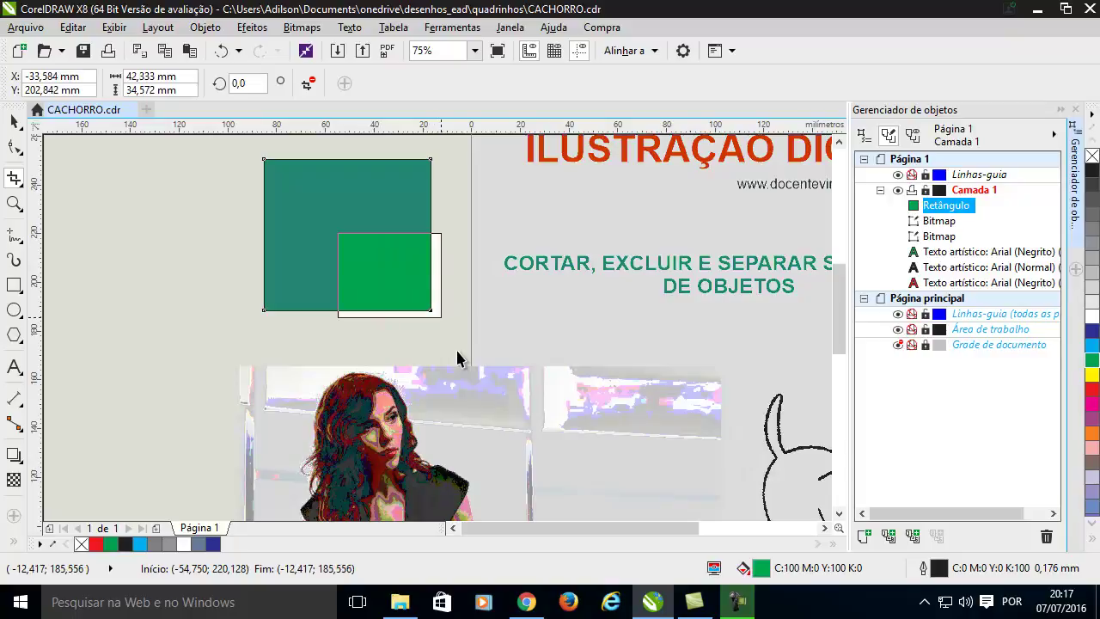
key("Return")
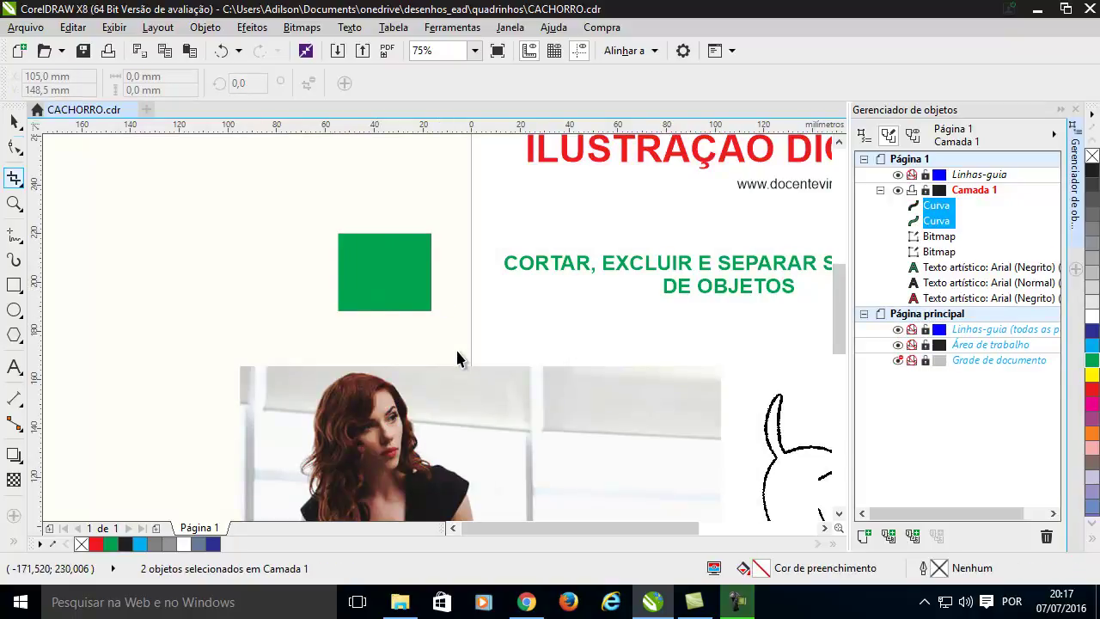
key("space")
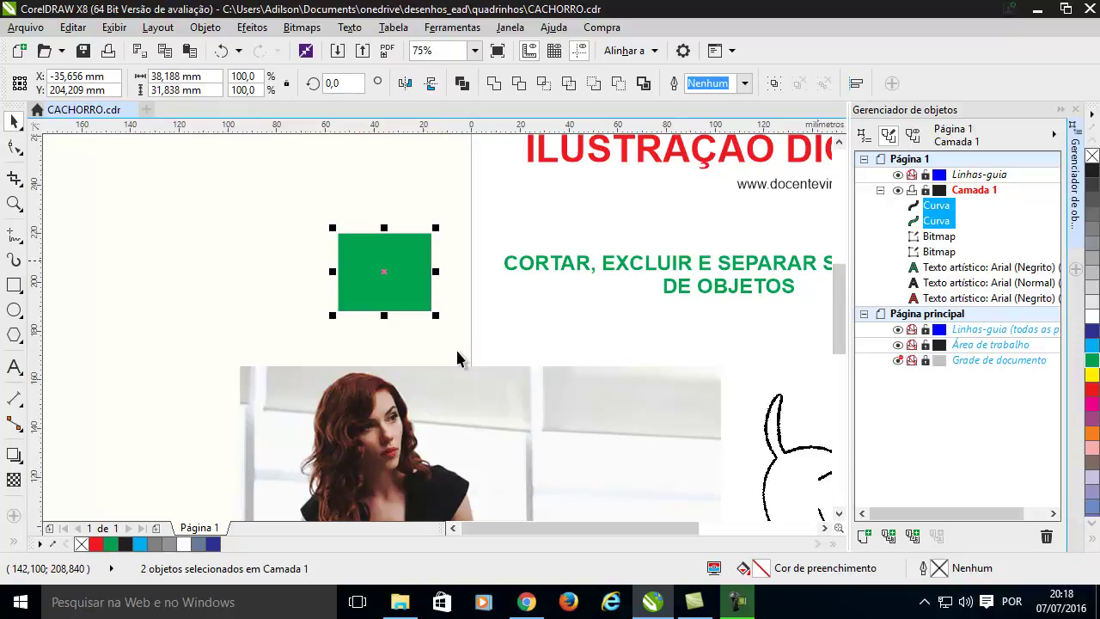
key("Delete")
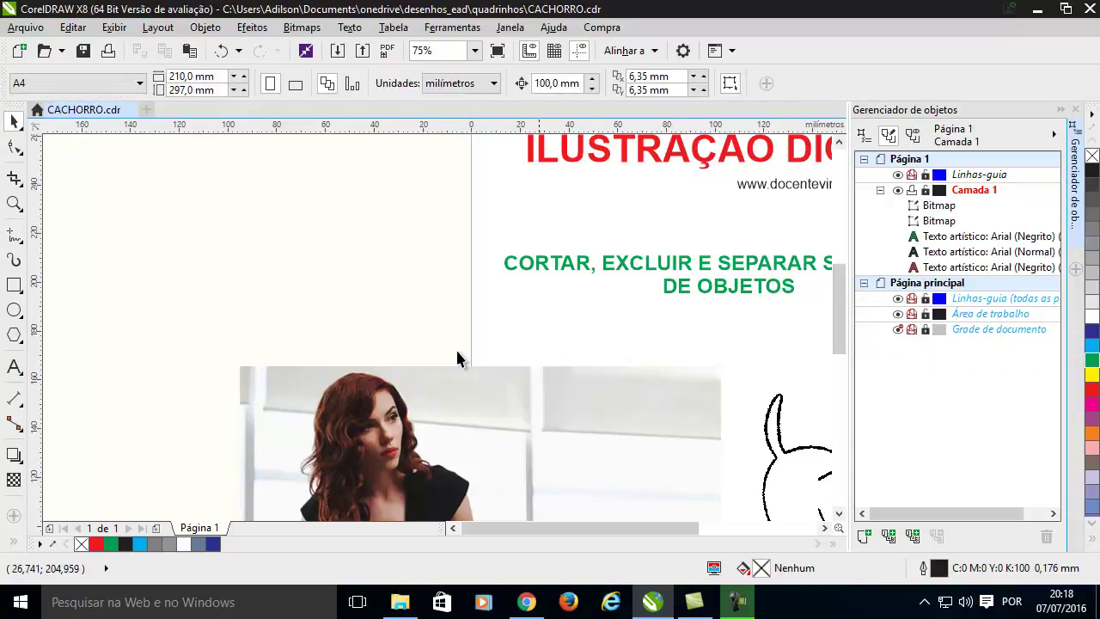
scroll(553, 264, "down", 1)
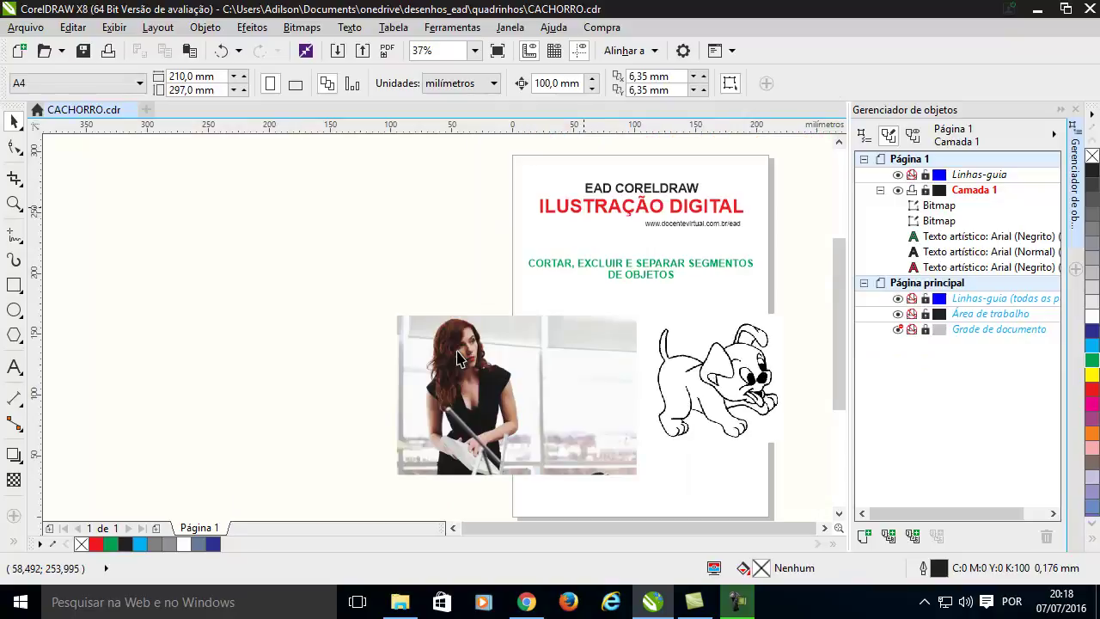
- Duplicate the "EAD CORELDRAW ILUSTRAÇÃO DIGITAL" title text and place the copy outside the page, above the woman's photo
left_click(583, 207)
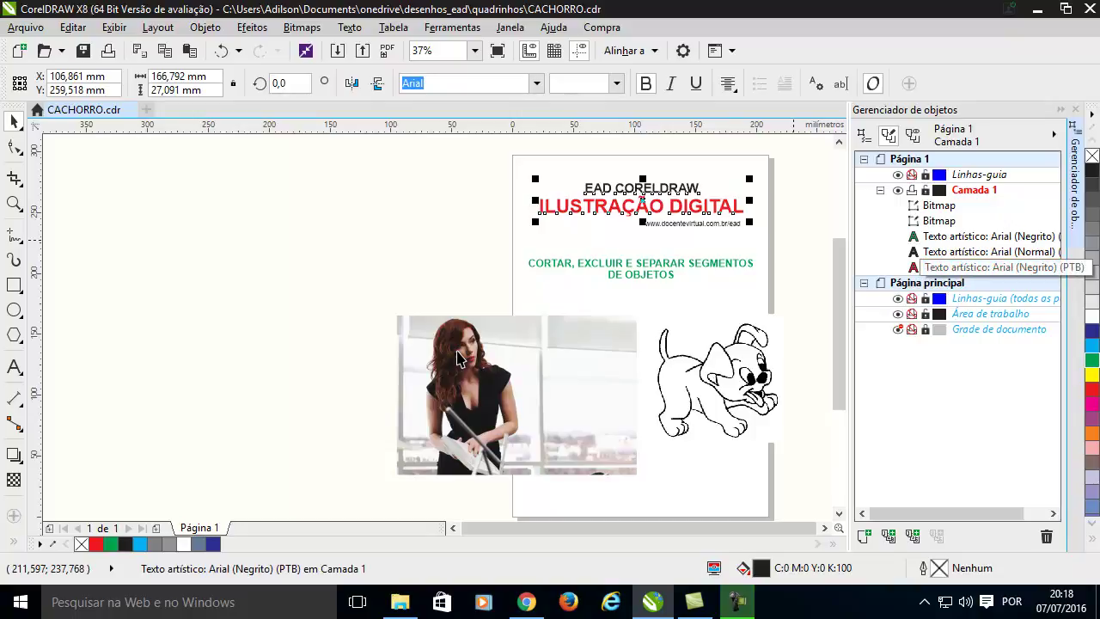
left_click(988, 267)
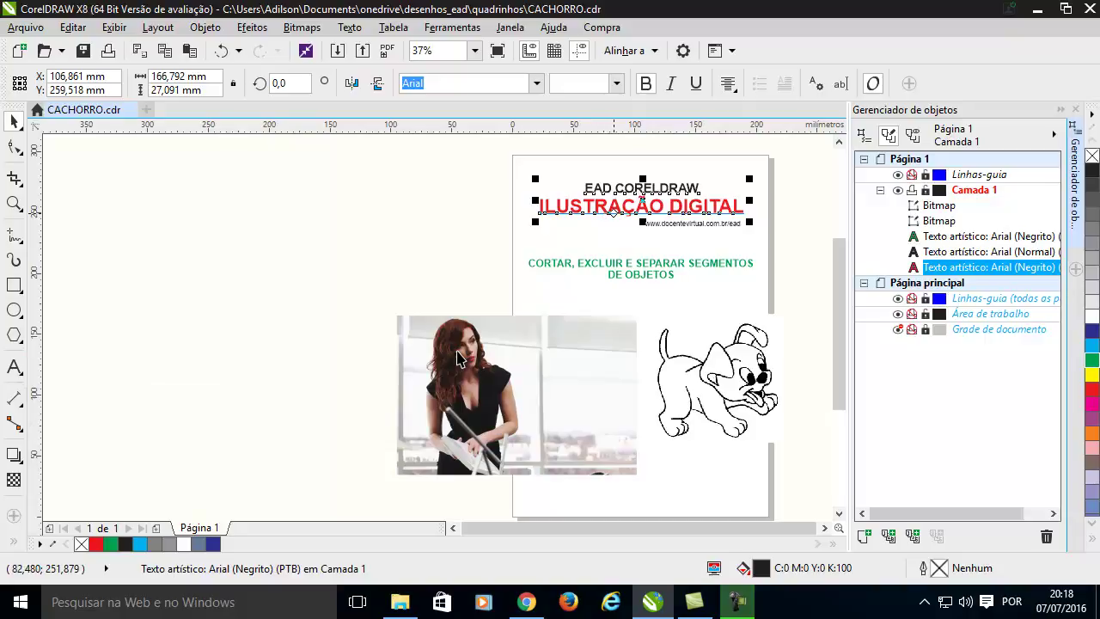
key("KP_Add")
mouse_move(614, 205)
left_mouse_down()
mouse_move(414, 221)
mouse_move(383, 235)
left_mouse_up()
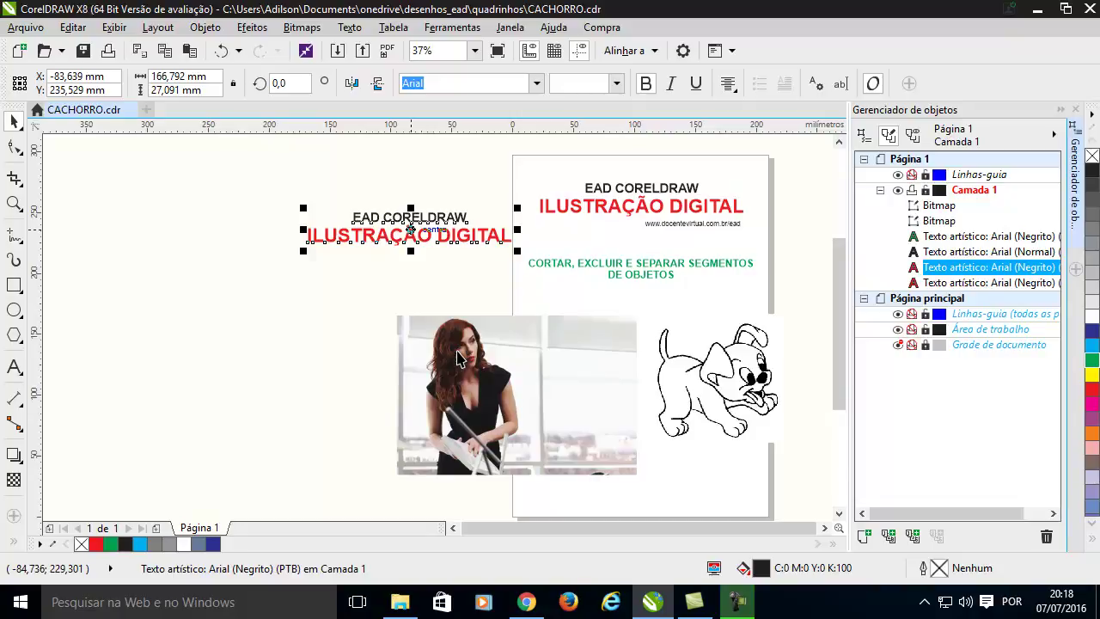
- Convert the copied title text to curves (Converter em curvas)
right_click(411, 230)
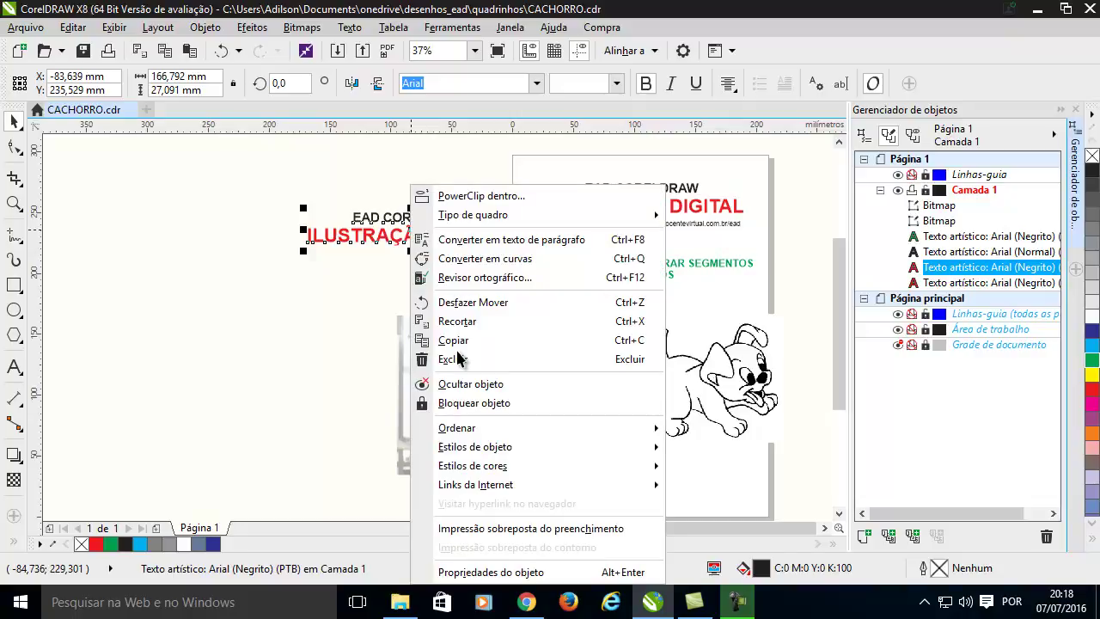
key("Down")
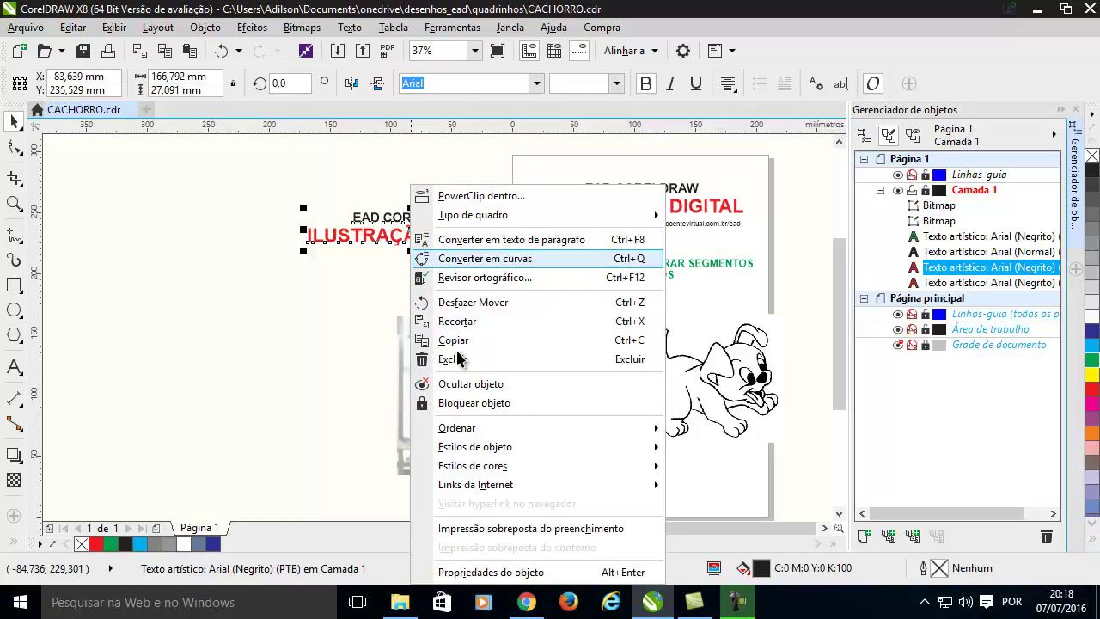
key("Return")
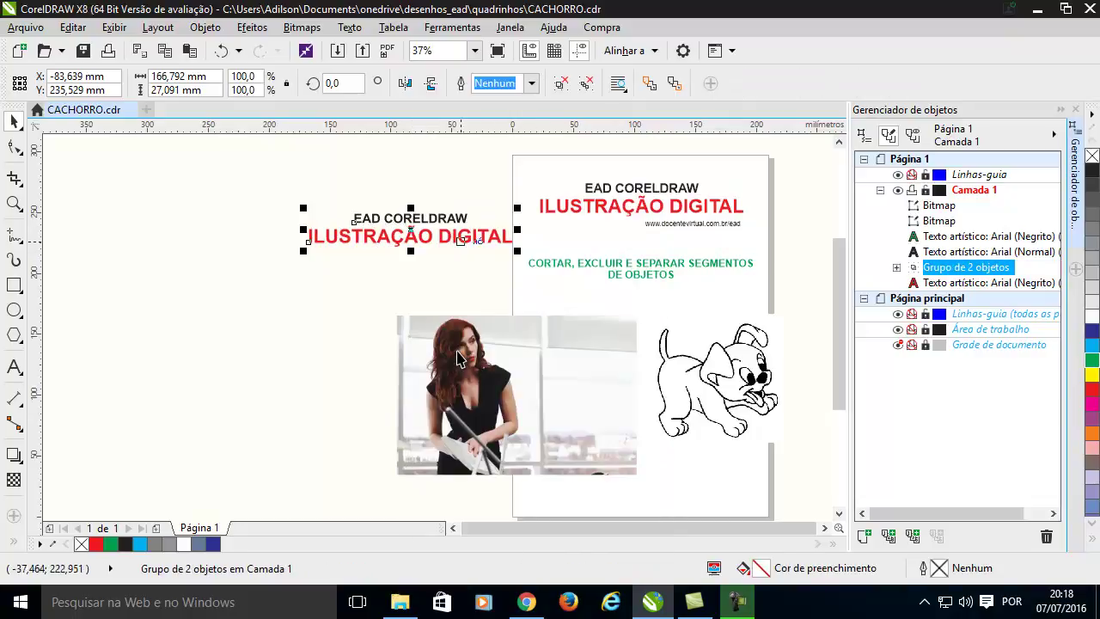
- Convert the copied title to a 300 dpi CMYK (32 bit) bitmap with anti-aliasing and a transparent background
key("alt+b")
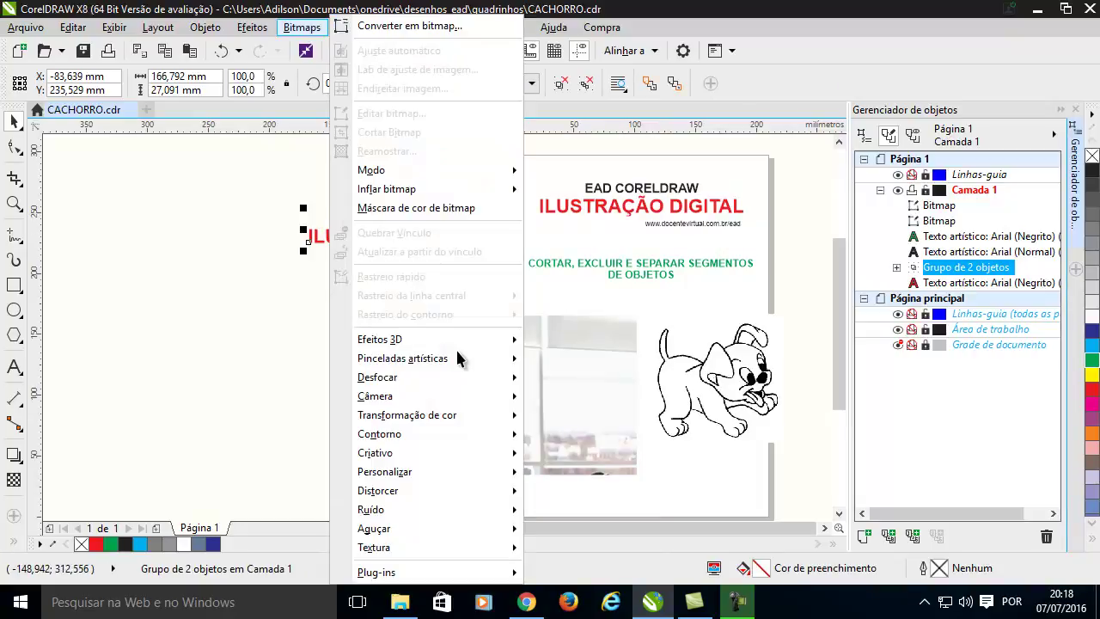
key("Return")
key("Return")
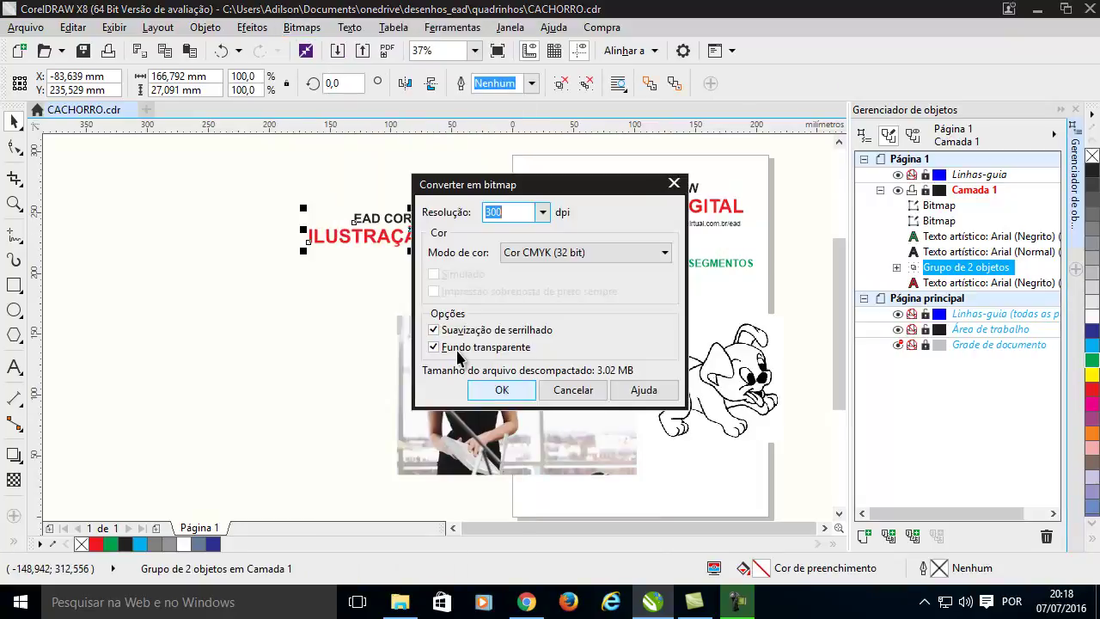
key("Escape")
scroll(421, 231, "up", 1)
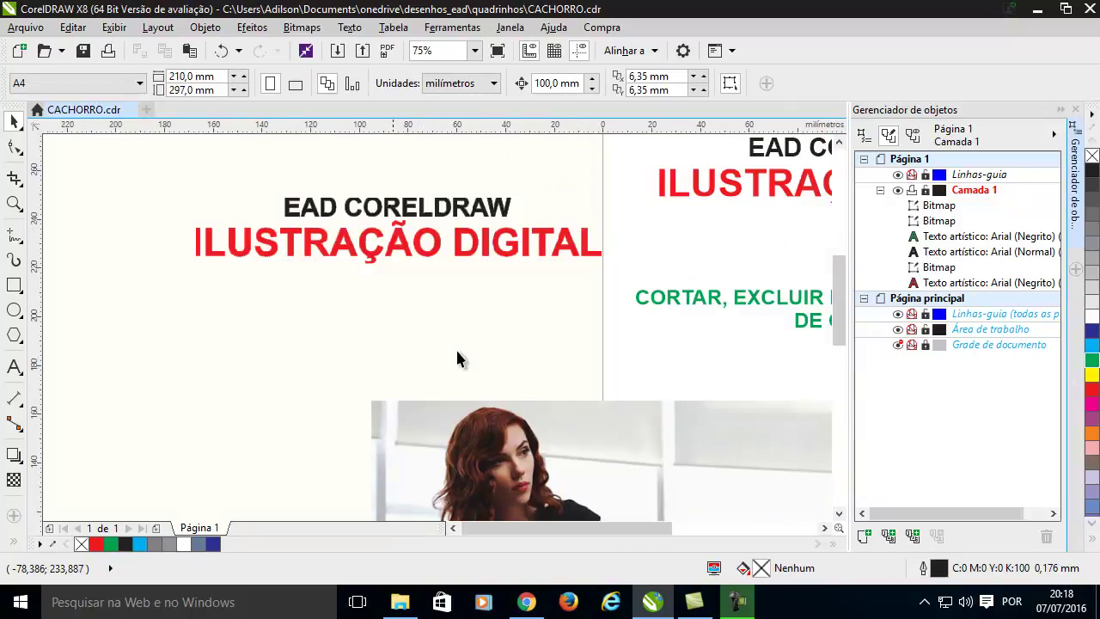
left_click(407, 245)
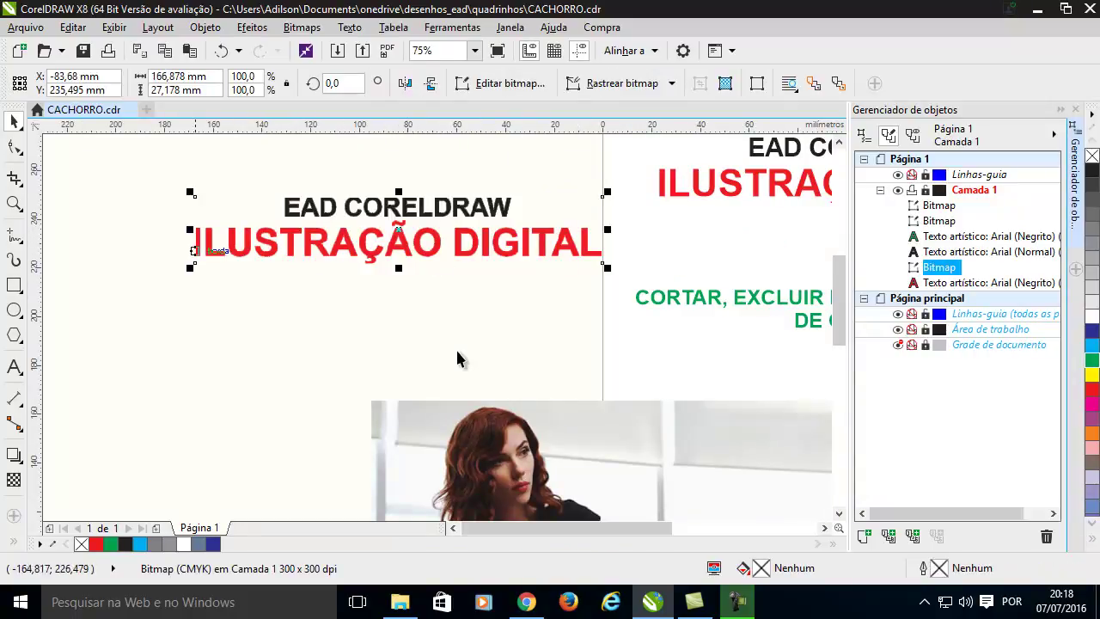
key("Escape")
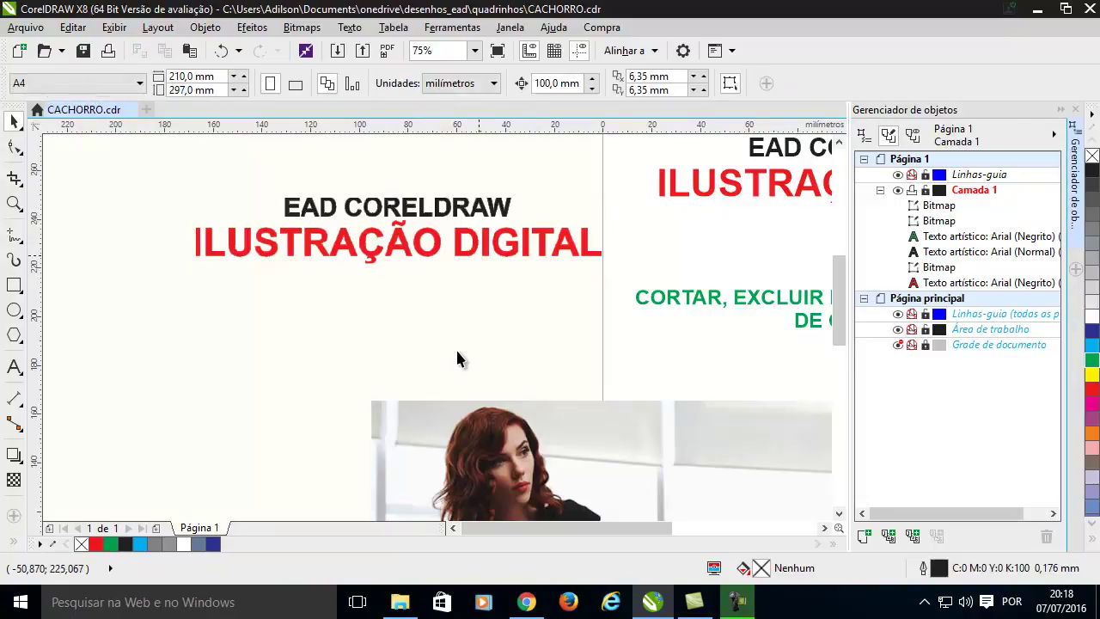
- Draw a Crop tool (Cortar) area about 174 × 27 mm around the red "ILUSTRAÇÃO DIGITAL" line of the title bitmap
left_click(482, 251)
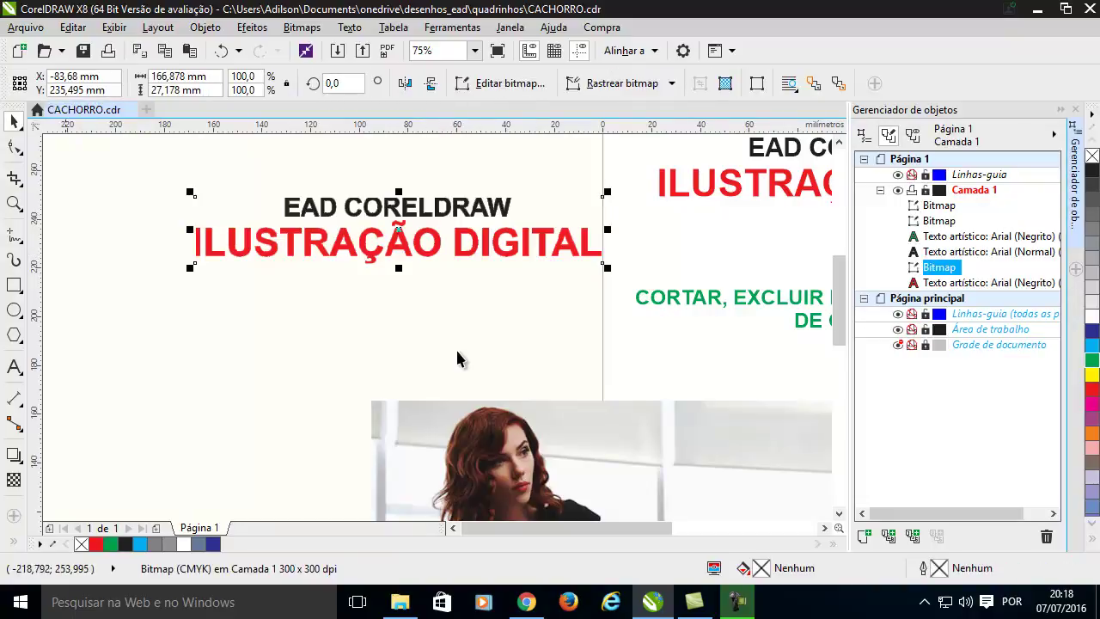
left_click(13, 178)
mouse_move(183, 214)
left_mouse_down()
mouse_move(206, 238)
mouse_move(564, 307)
mouse_move(604, 294)
mouse_move(607, 279)
left_mouse_up()
scroll(421, 241, "up", 2)
scroll(349, 205, "down", 1)
scroll(456, 359, "down", 1)
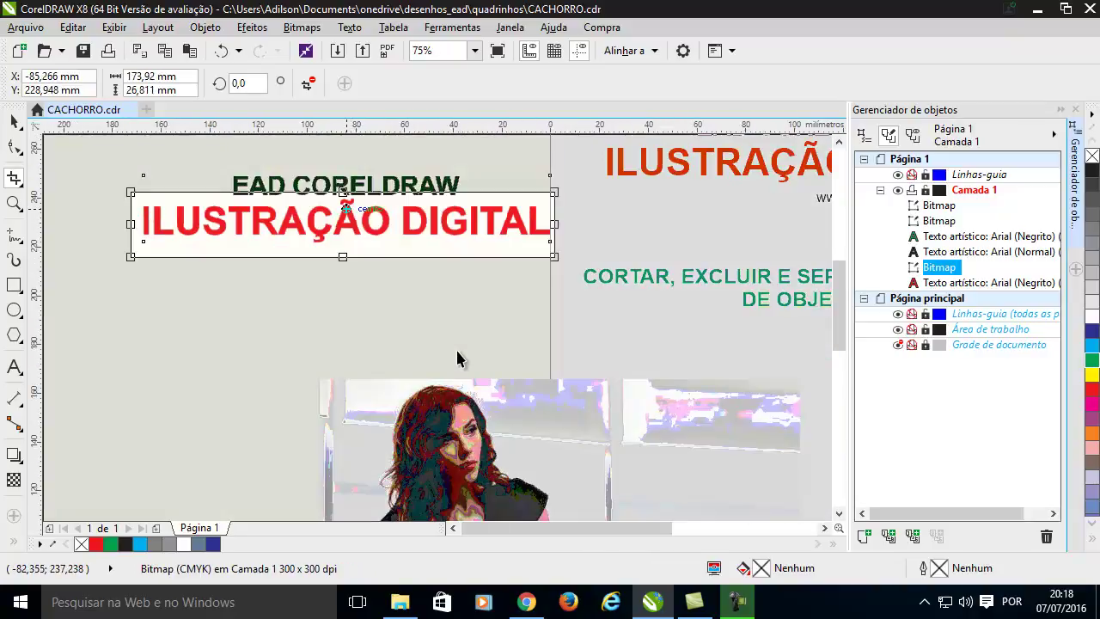
- Tighten the crop area's upper and lower edges around the "ILUSTRAÇÃO DIGITAL" line and apply the crop
scroll(457, 358, "up", 1)
left_click_drag(336, 200, 331, 208)
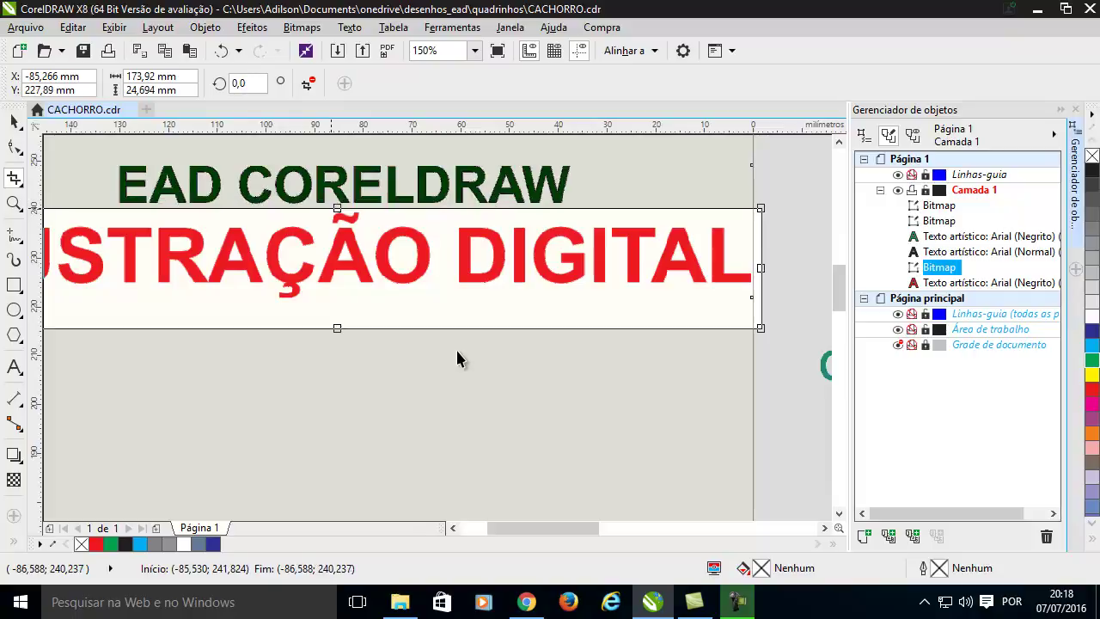
left_click_drag(341, 327, 341, 305)
key("F3")
key("Return")
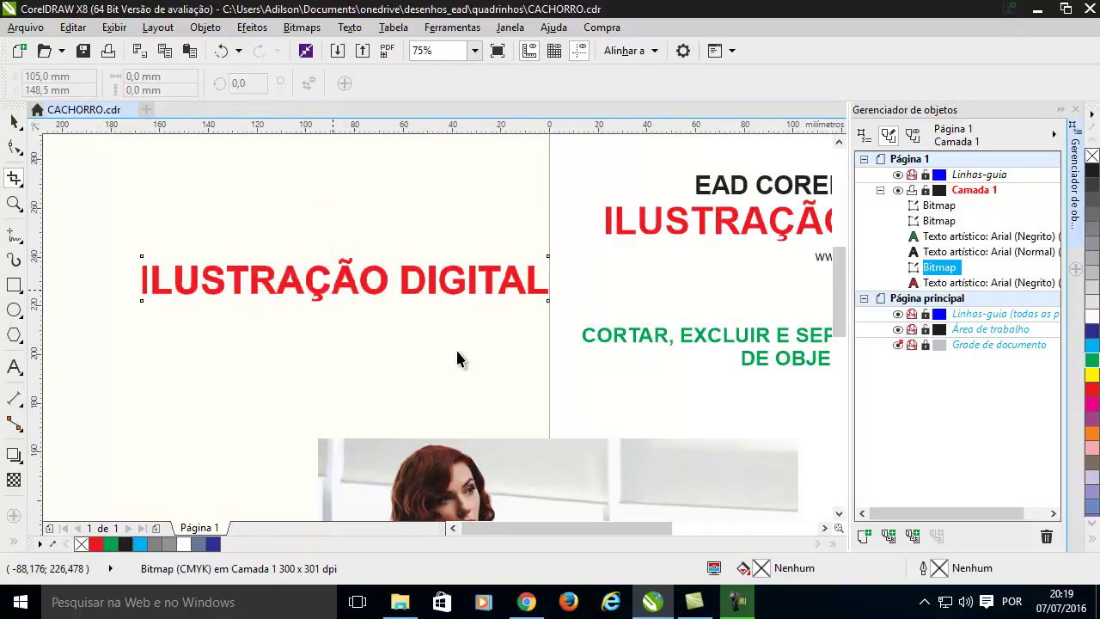
- Delete the cropped "ILUSTRAÇÃO DIGITAL" bitmap beside the page
key("space")
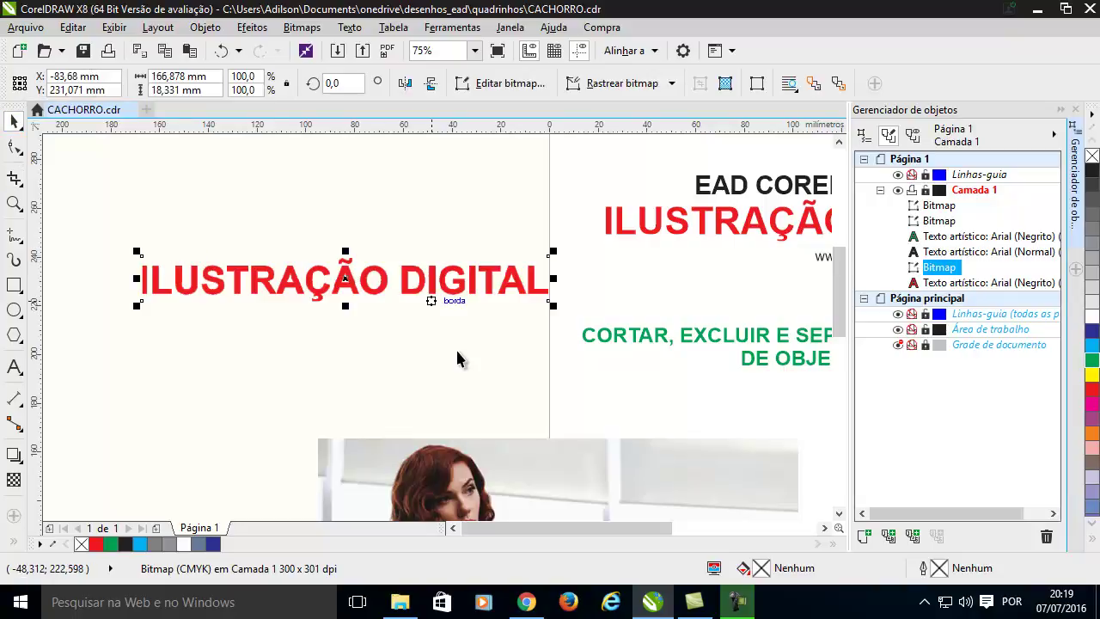
key("Delete")
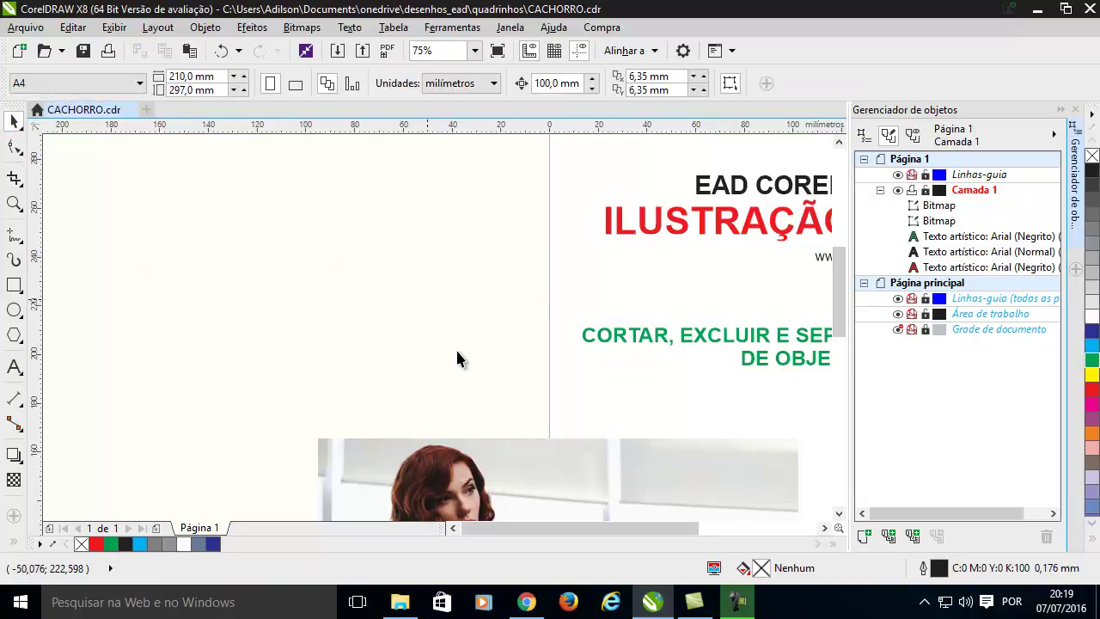
scroll(457, 359, "right", 3)
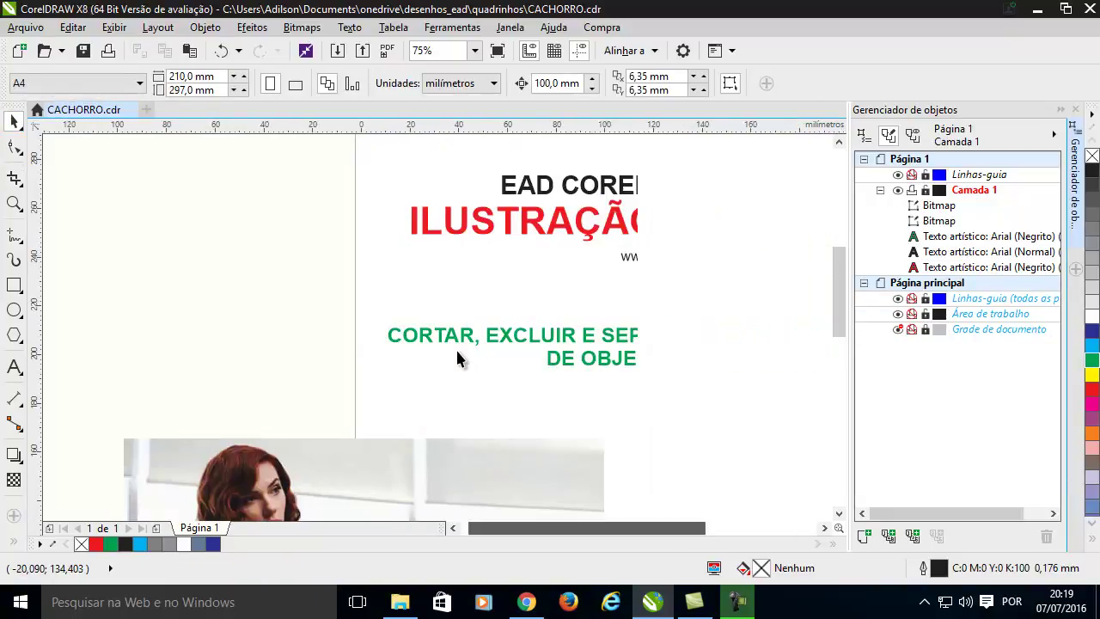